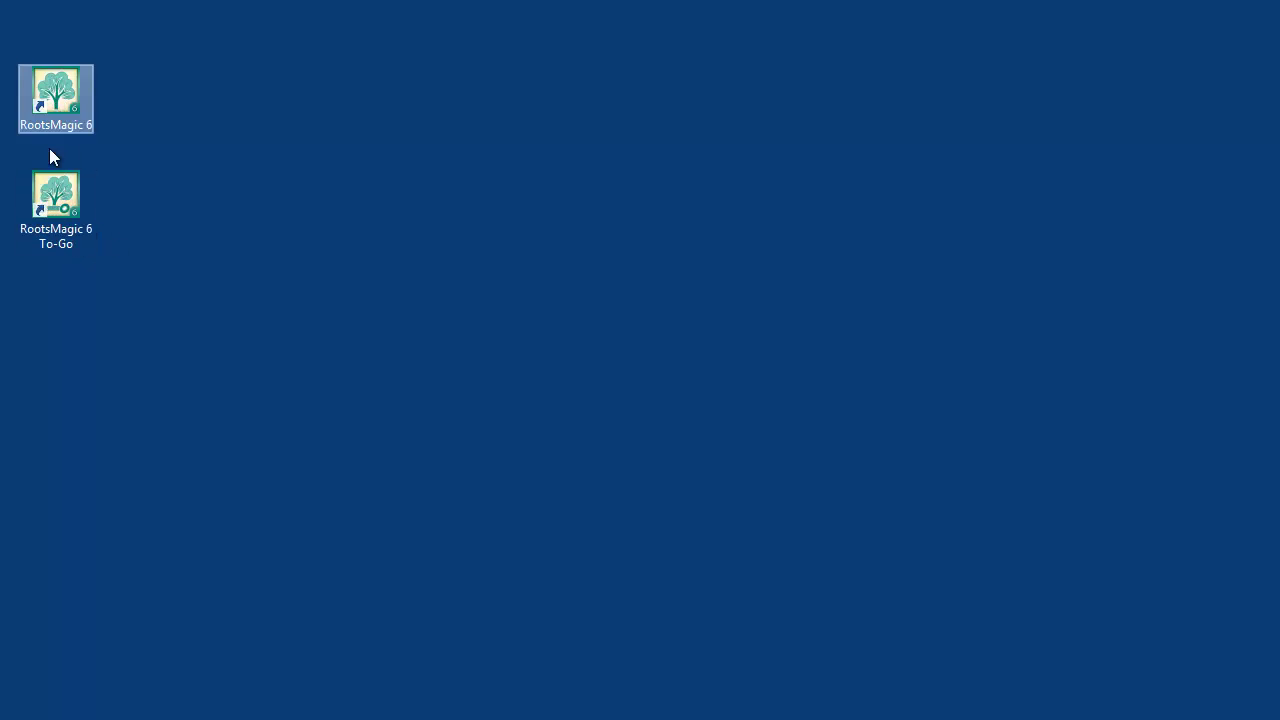
# Step: Open RootsMagic 6 To-Go and choose Removable Disk (J:) as the removable drive
pyautogui.doubleClick(62, 215)
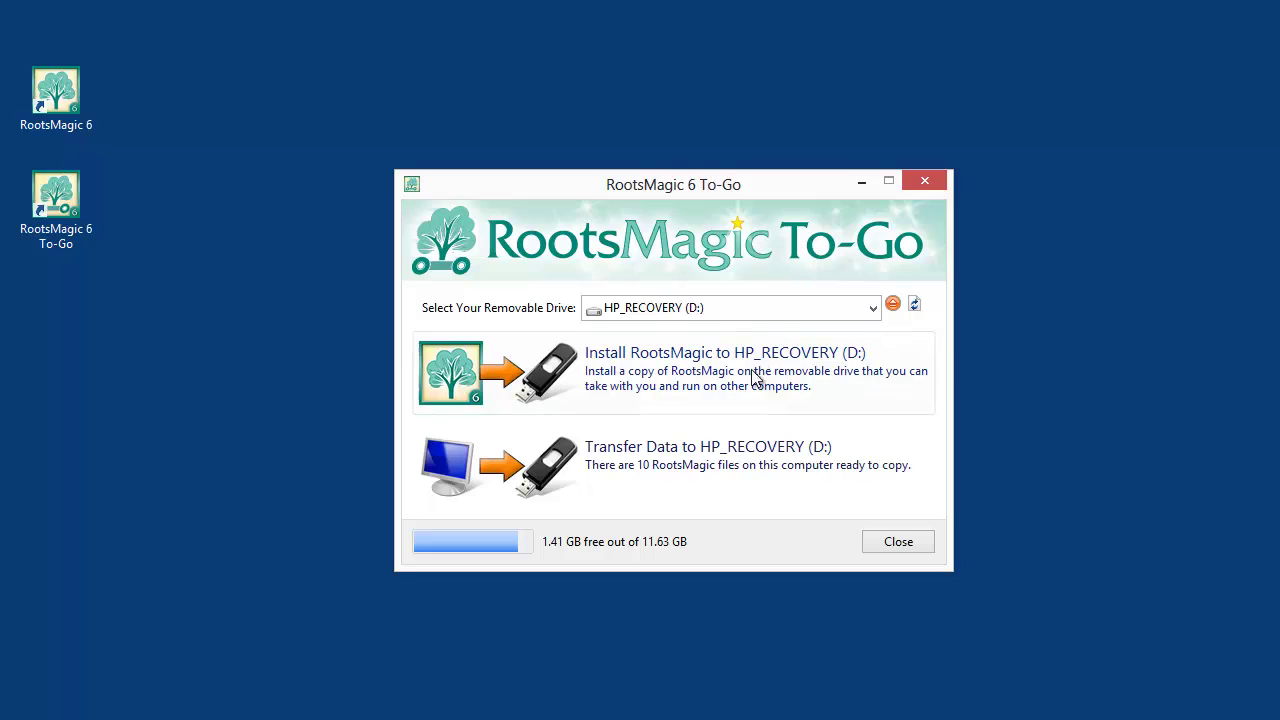
pyautogui.click(702, 310)
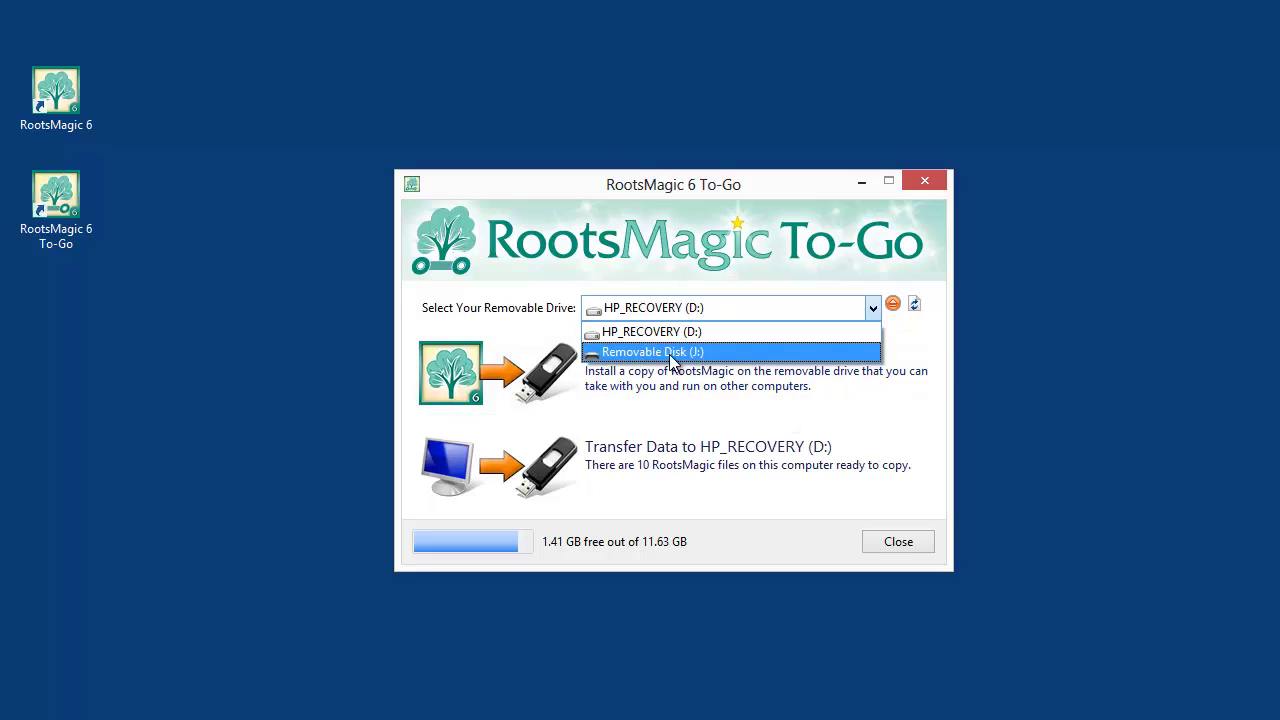
pyautogui.click(667, 352)
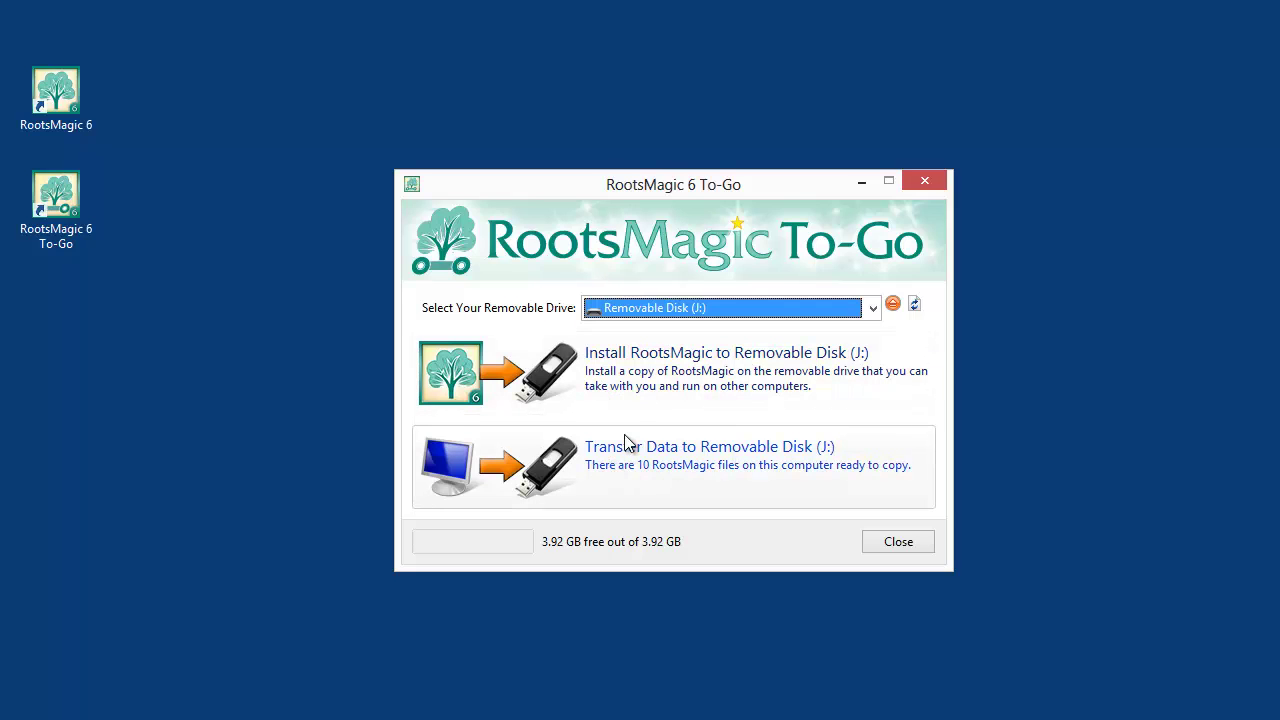
# Step: Install RootsMagic to Removable Disk (J:) without the Place Database for Geocoding, CountyCheck Database and On-This-Day Database
pyautogui.click(626, 375)
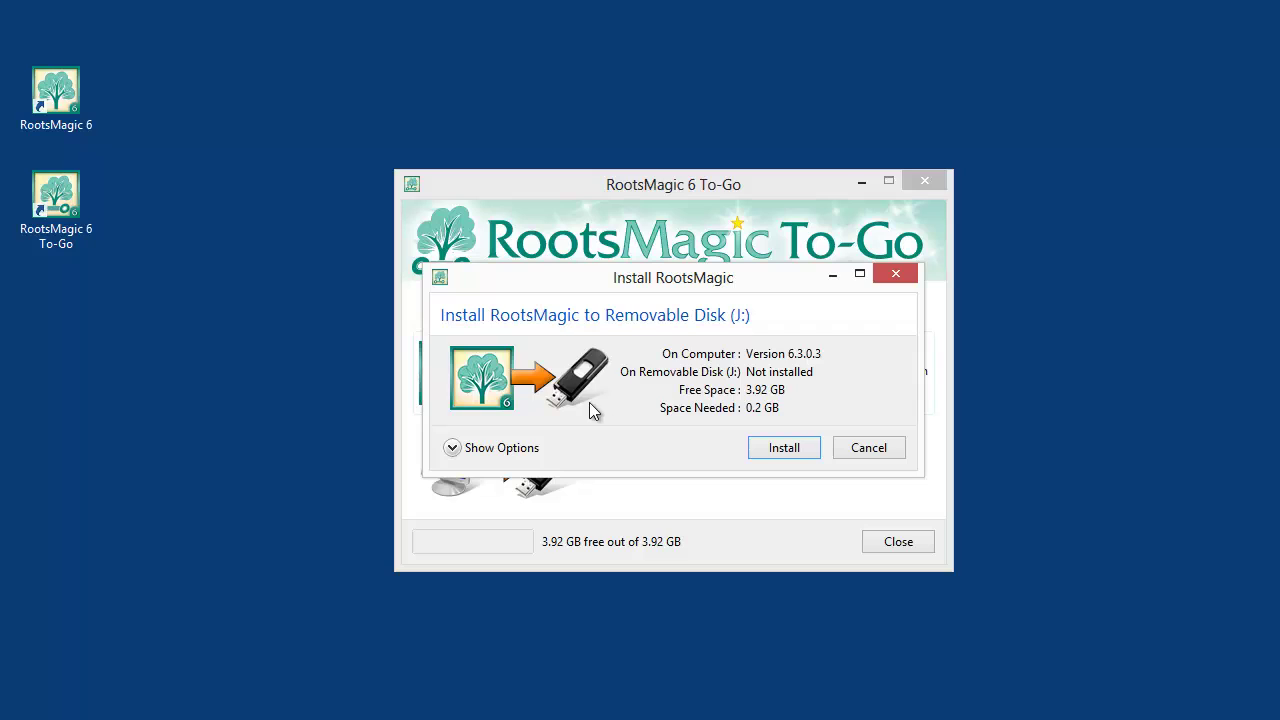
pyautogui.click(453, 448)
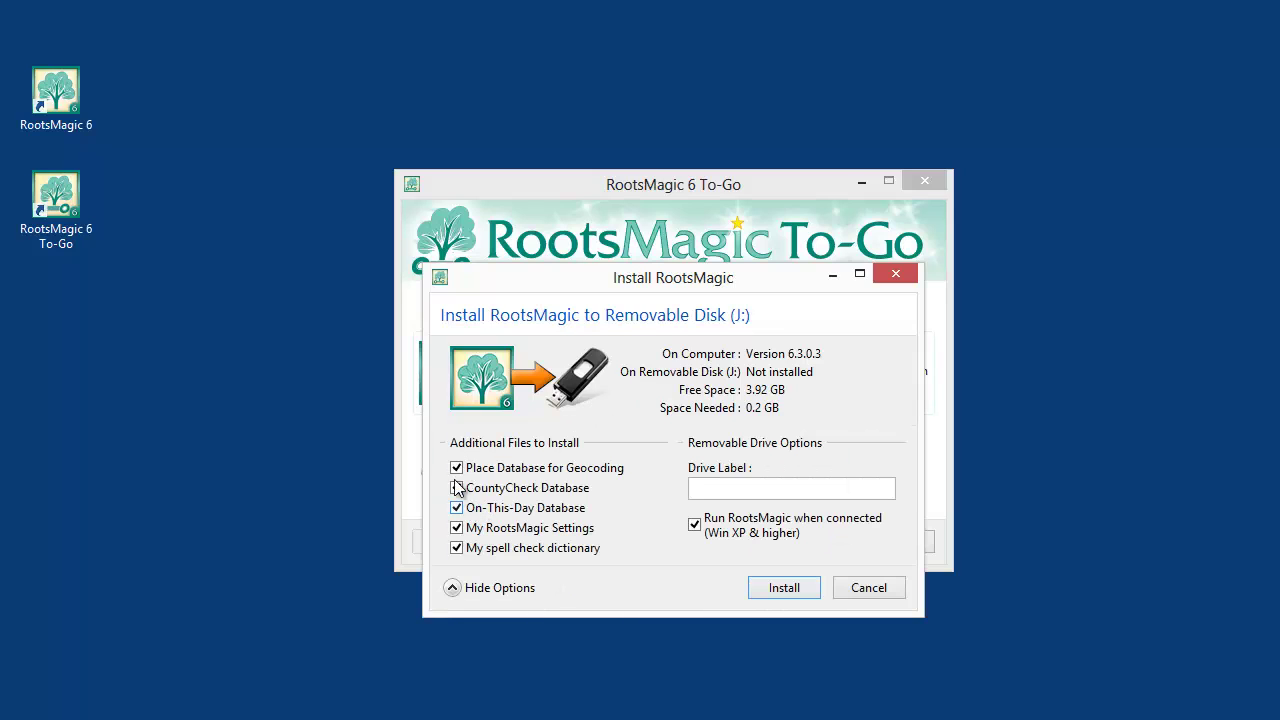
pyautogui.click(456, 468)
pyautogui.click(459, 490)
pyautogui.click(457, 507)
pyautogui.click(789, 588)
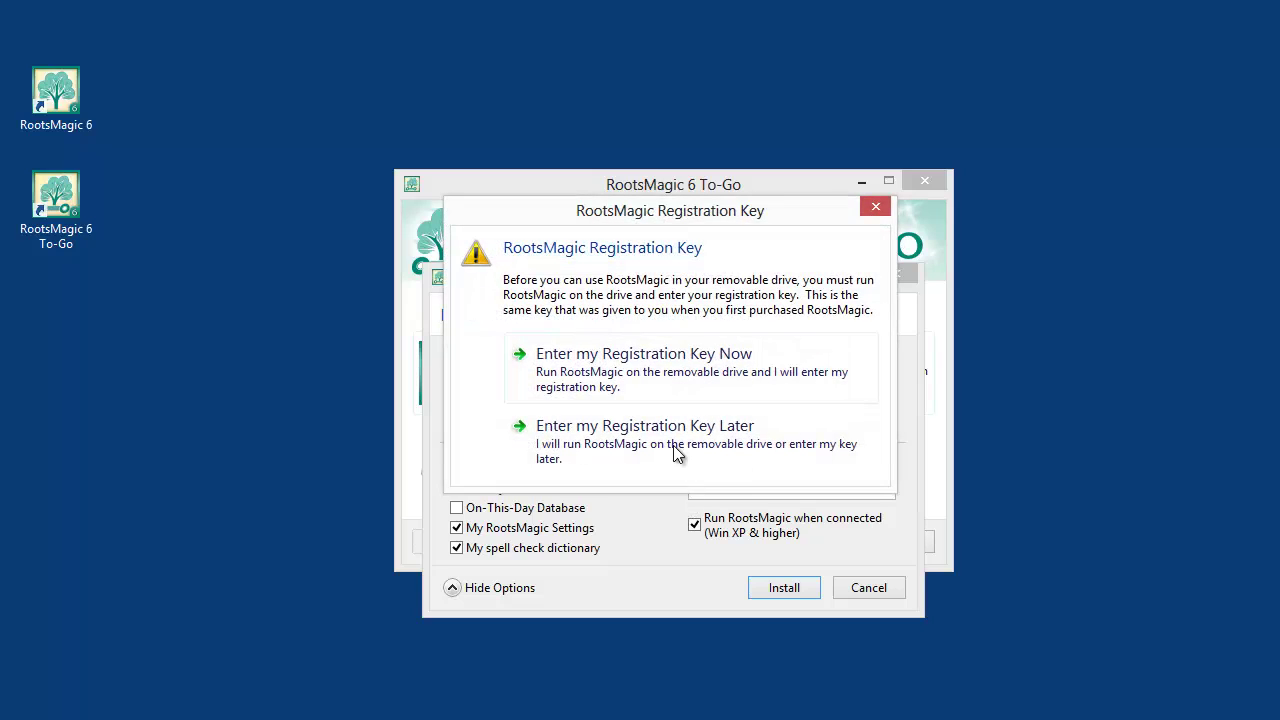
# Step: Choose to enter the registration key now and unlock the full registered version with the registration name and key
pyautogui.click(647, 378)
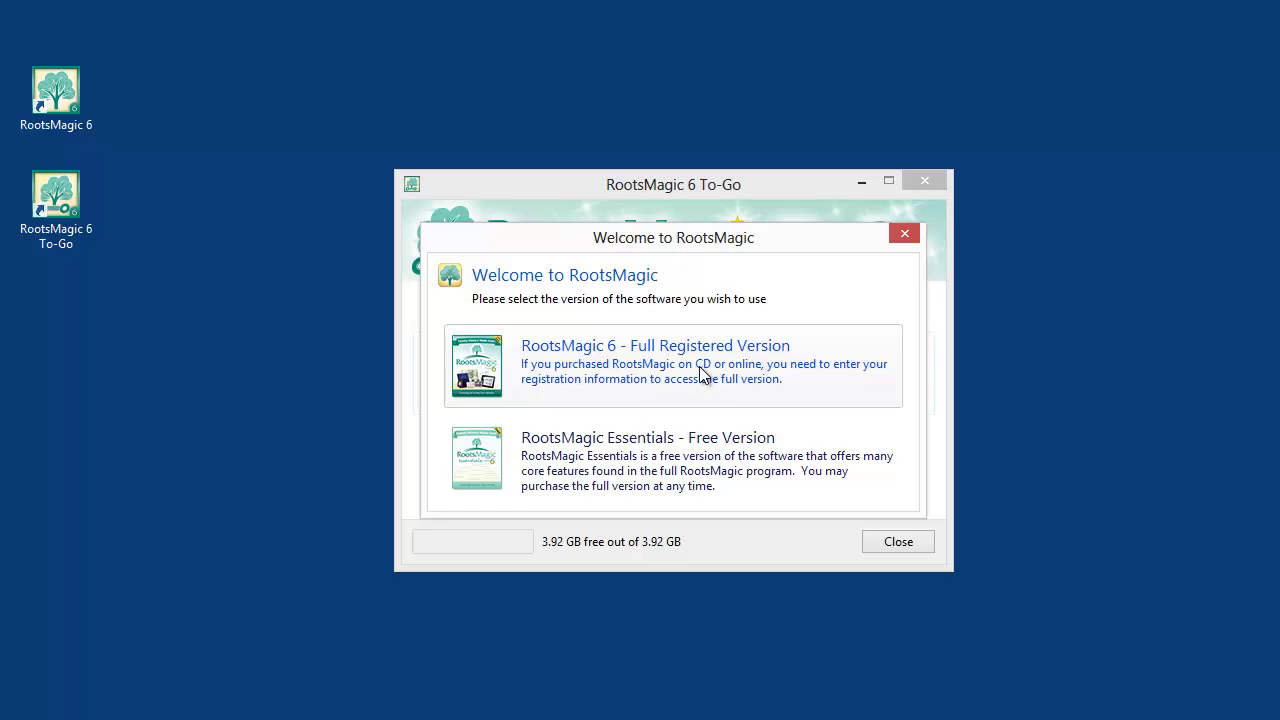
pyautogui.click(701, 373)
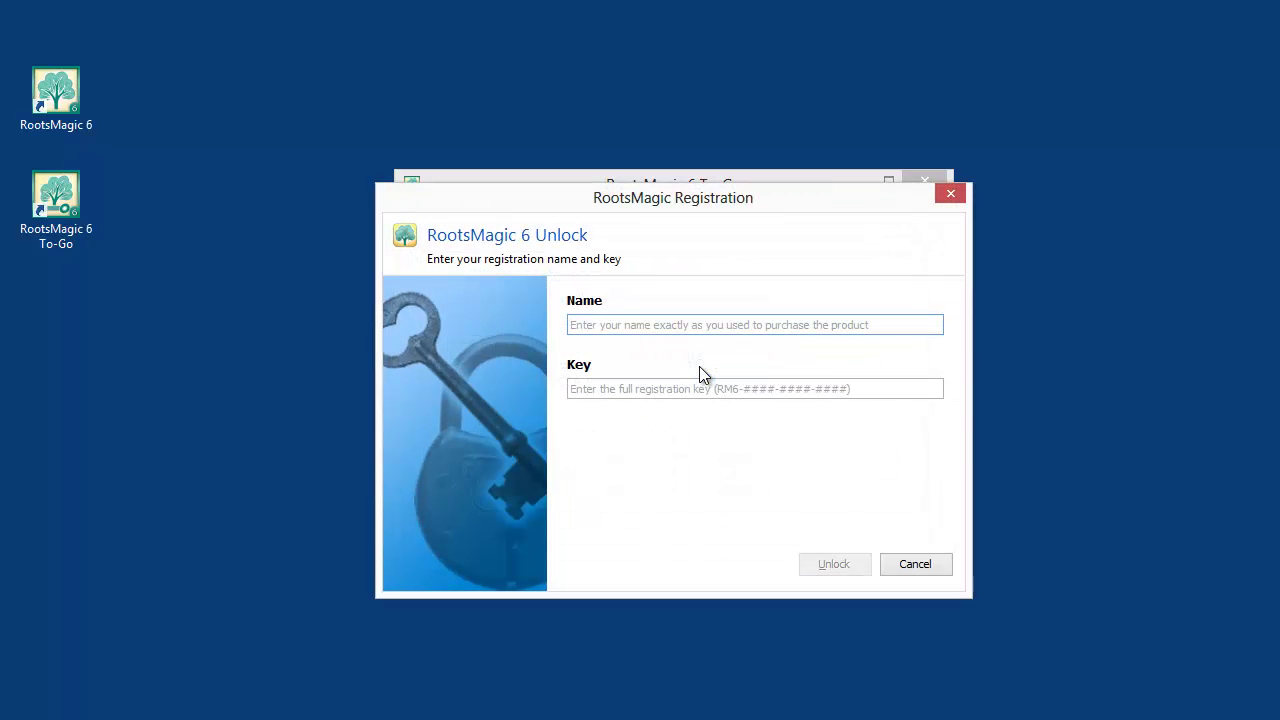
pyautogui.write('Bruce')
pyautogui.press('Tab')
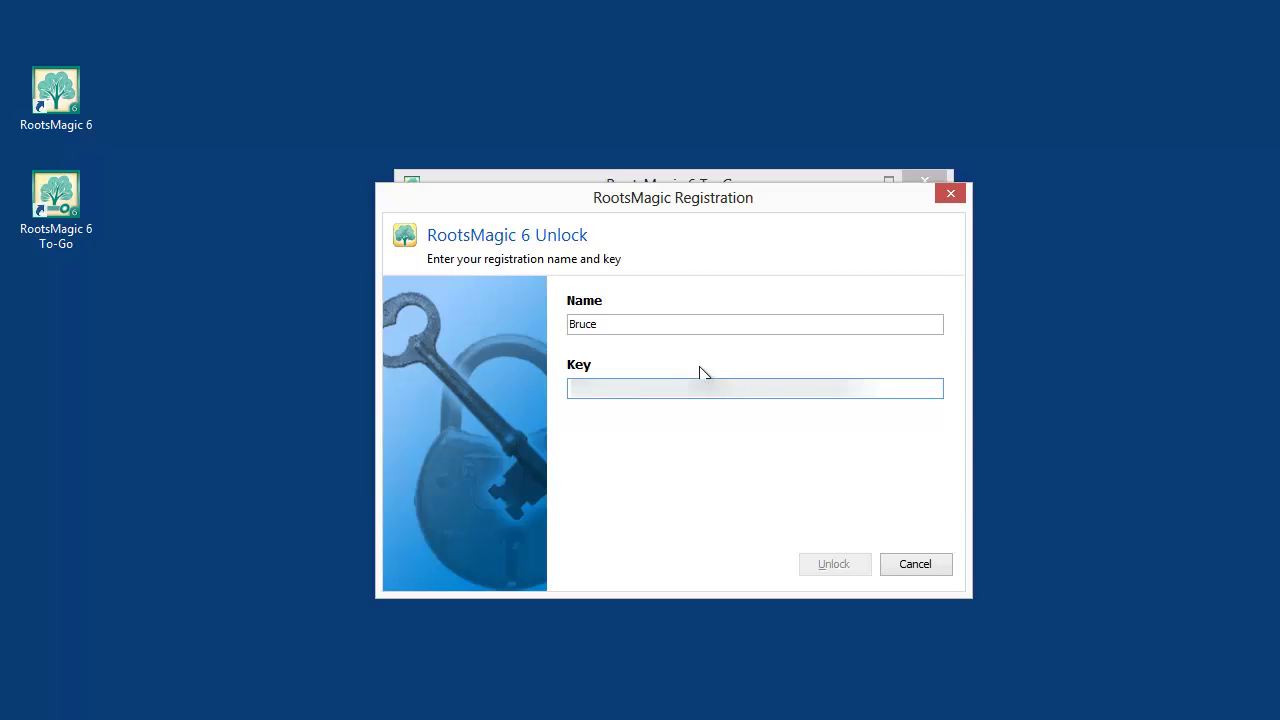
pyautogui.hotkey('ctrl', 'v')
pyautogui.click(855, 565)
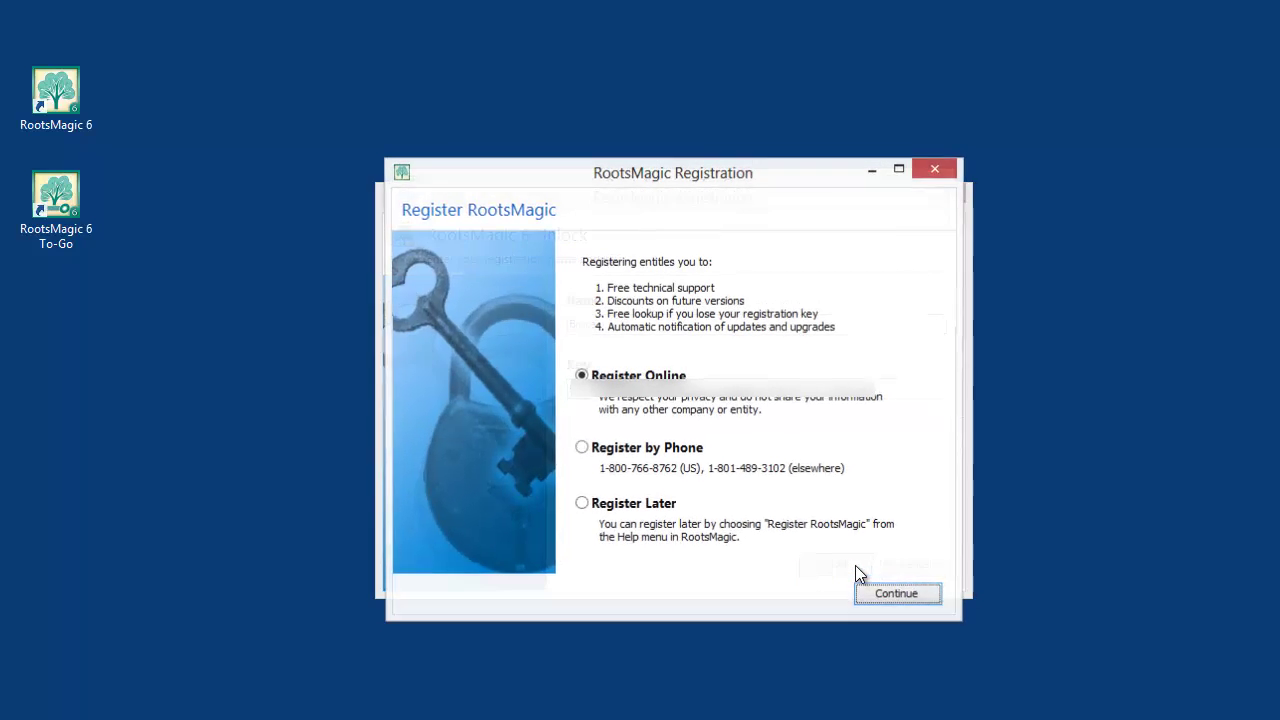
# Step: Choose Register Later for the RootsMagic copy on the removable drive, acknowledge the reminder and exit that copy
pyautogui.click(598, 514)
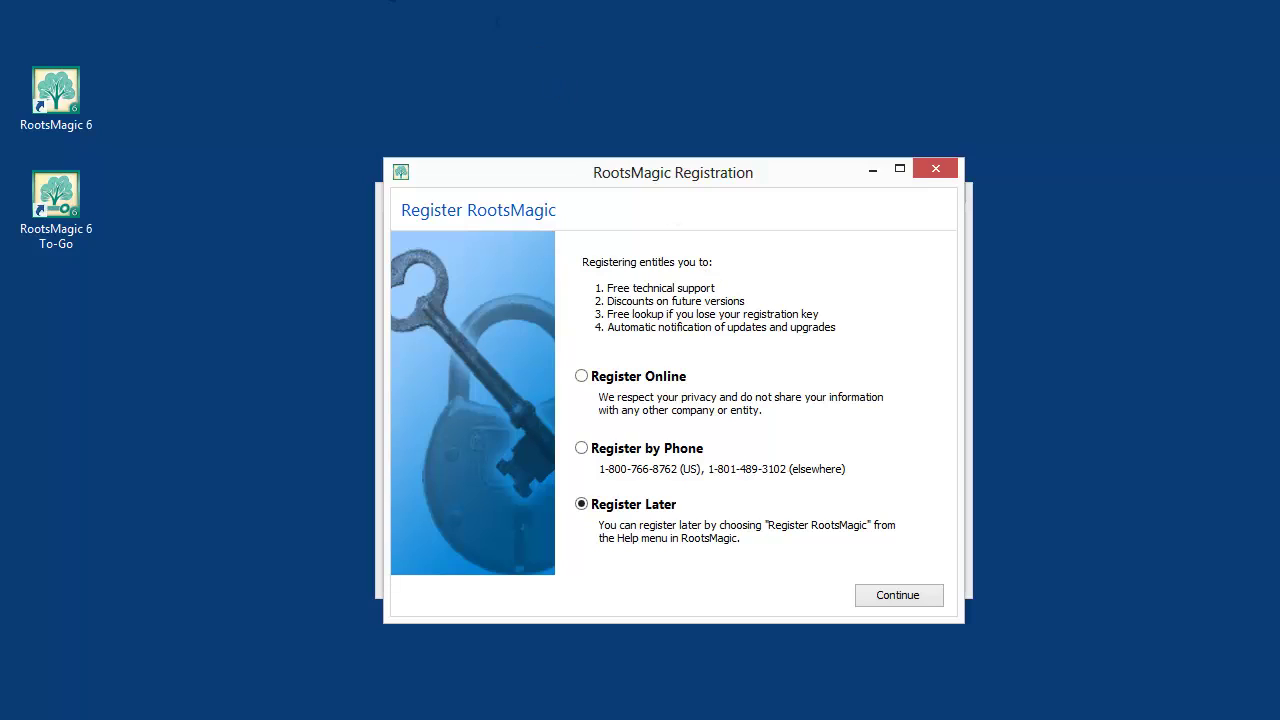
pyautogui.click(885, 595)
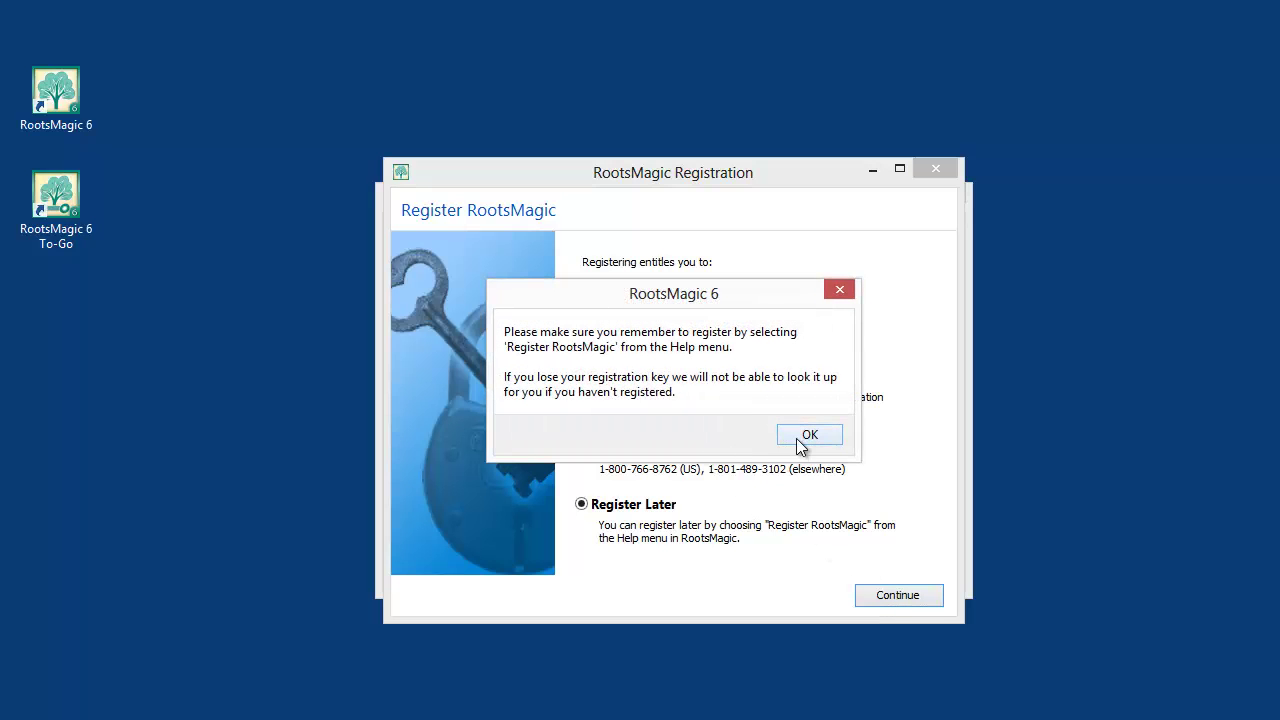
pyautogui.click(800, 440)
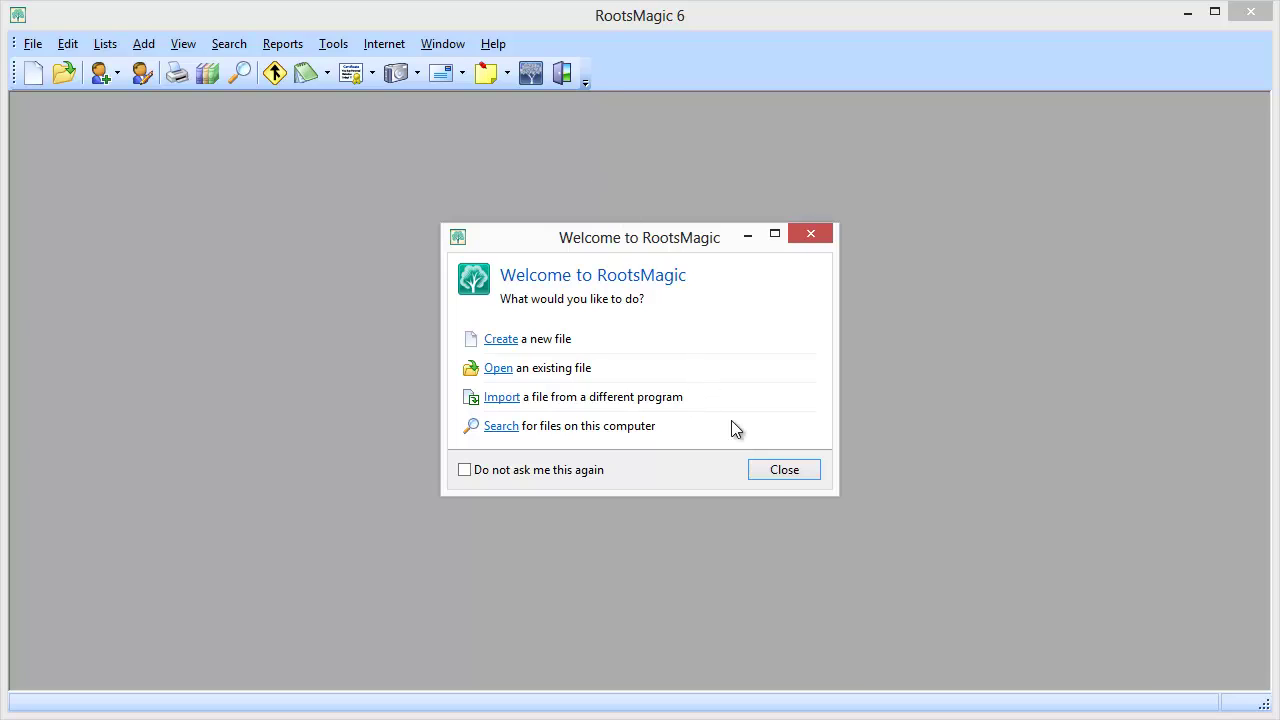
pyautogui.click(562, 73)
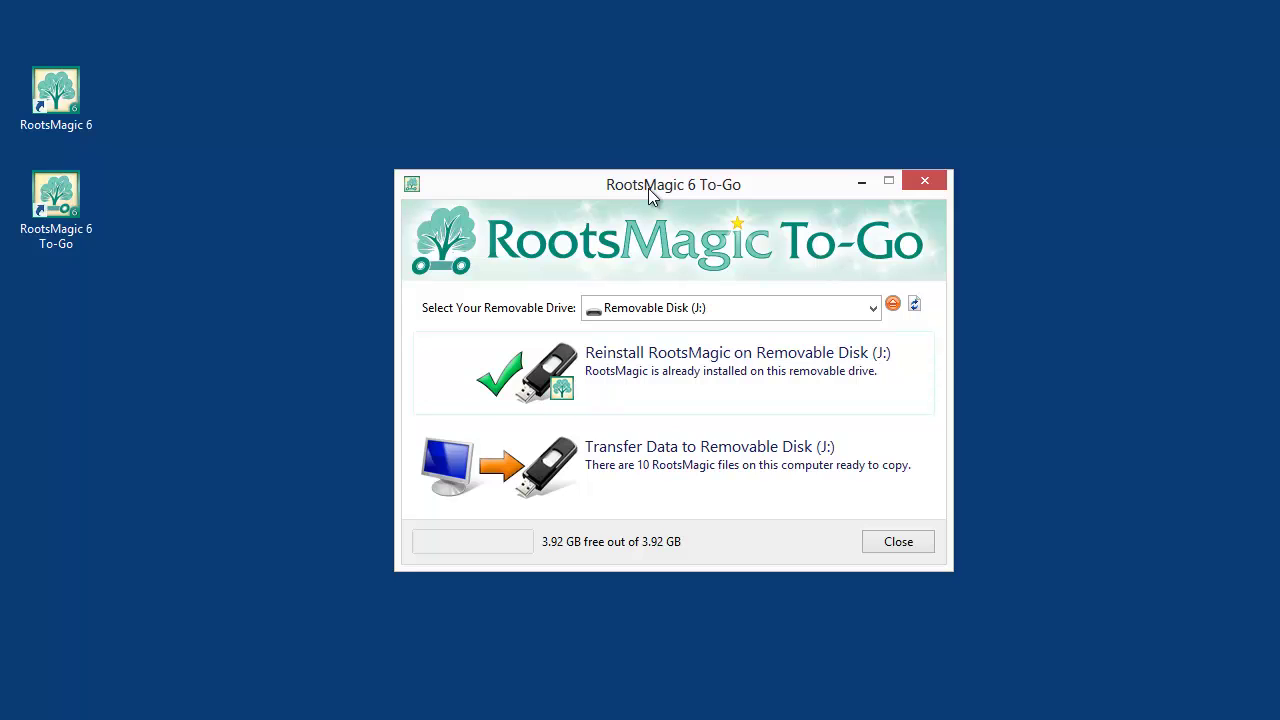
# Step: Examine the Computer Data Folder choice for transfers to Removable Disk (J:), leave without changes and close RootsMagic To-Go
pyautogui.moveTo(632, 187); pyautogui.dragTo(615, 159)
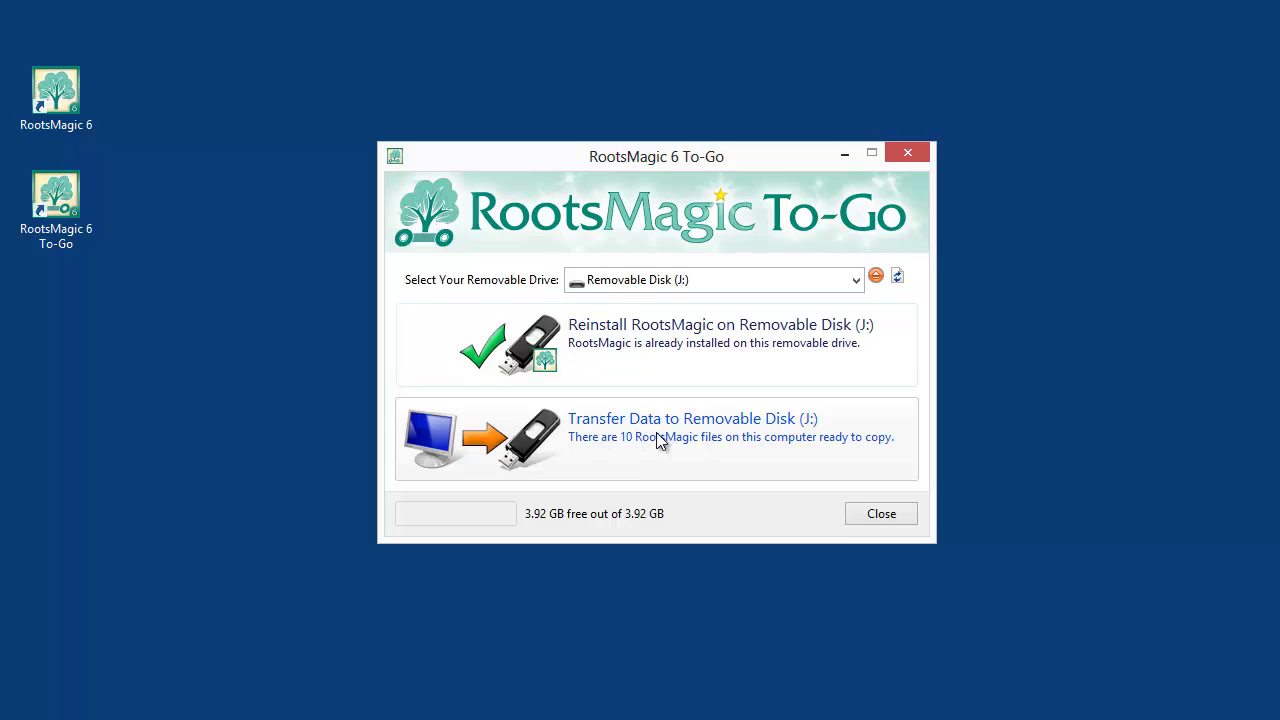
pyautogui.click(714, 443)
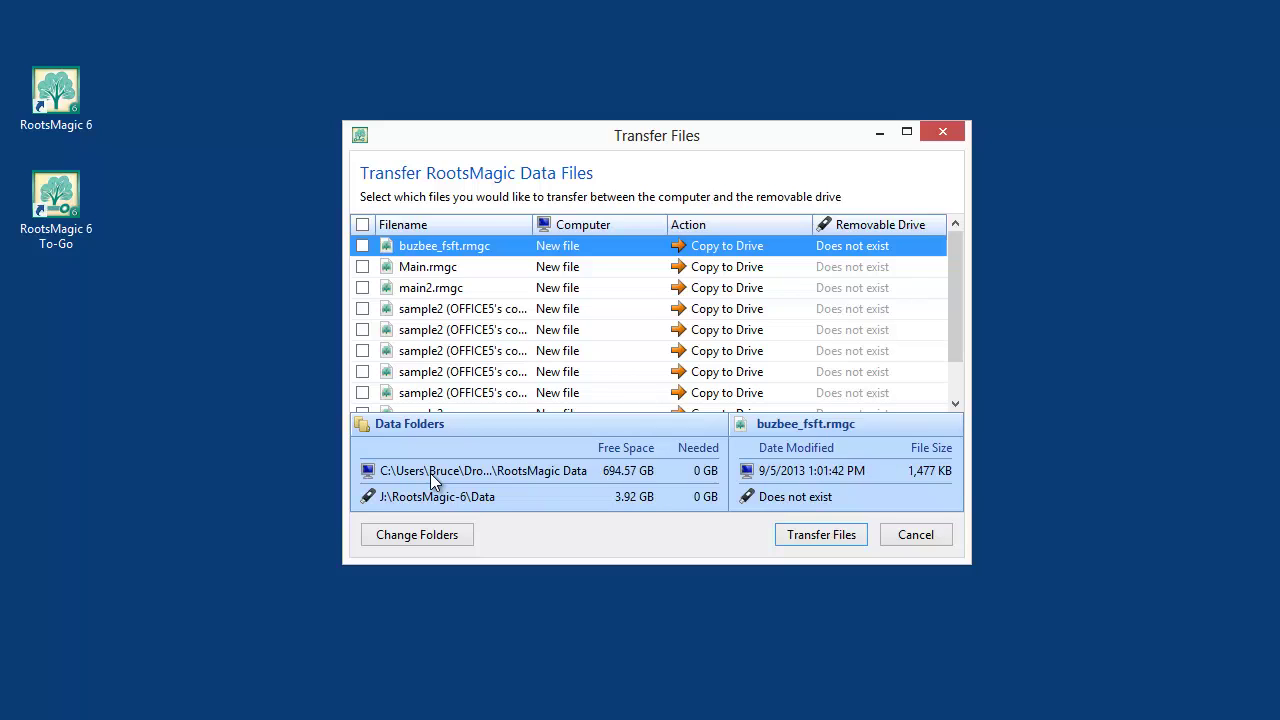
pyautogui.click(404, 532)
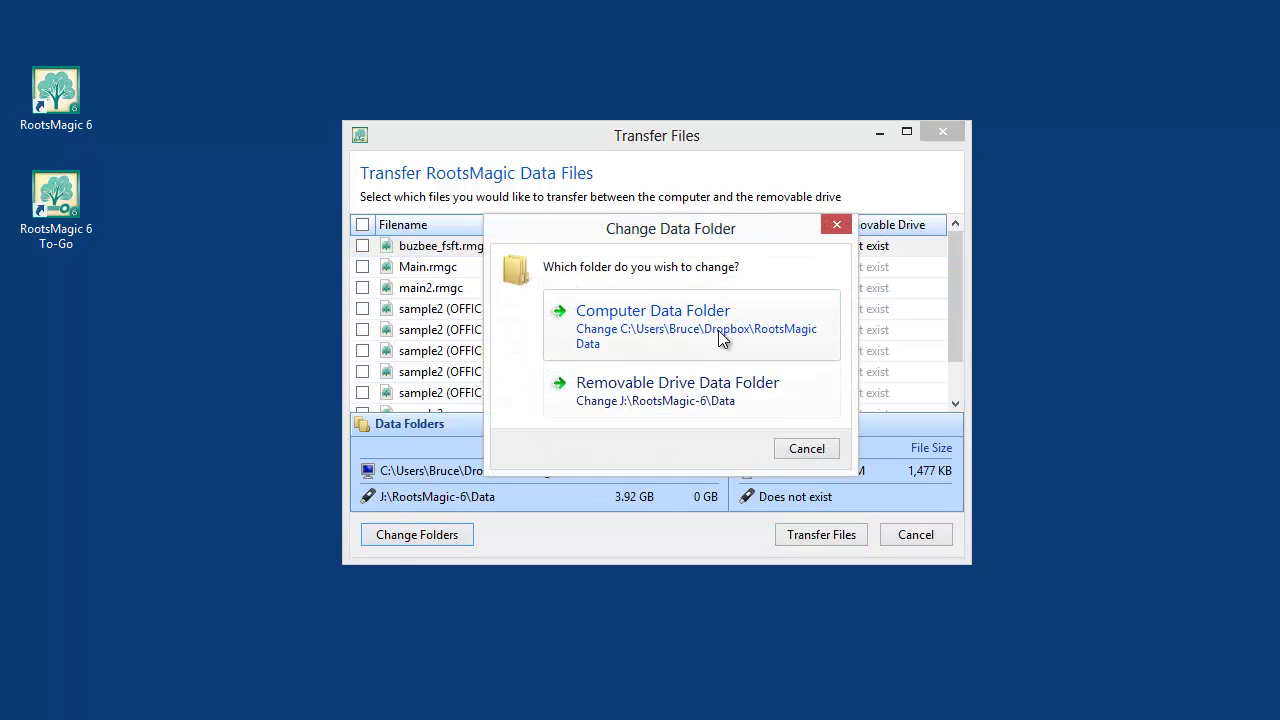
pyautogui.click(668, 322)
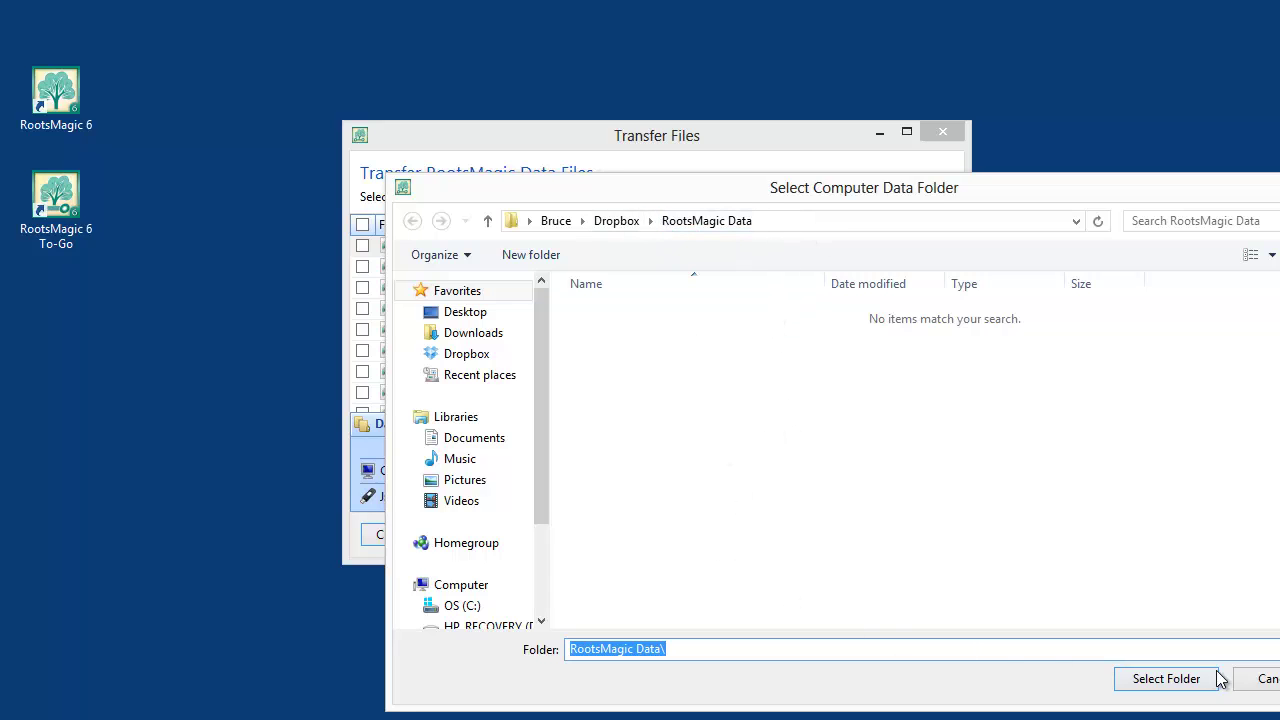
pyautogui.click(1262, 678)
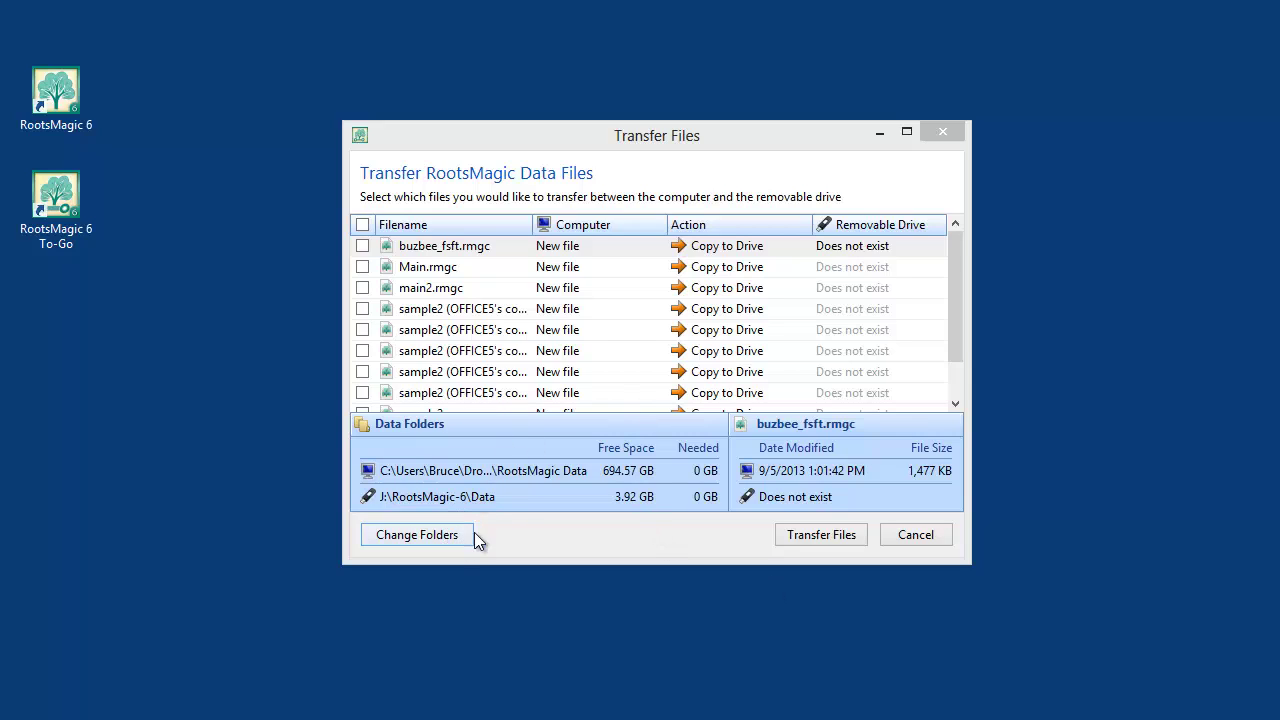
pyautogui.click(910, 534)
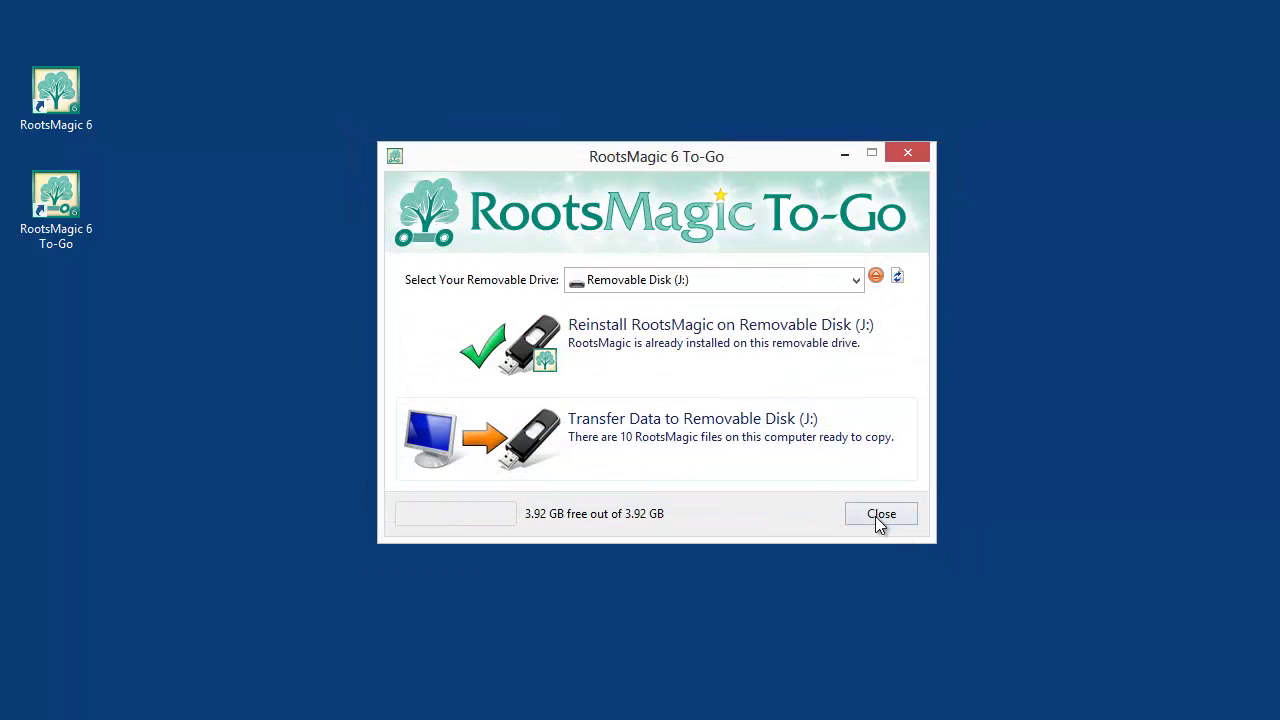
pyautogui.click(877, 516)
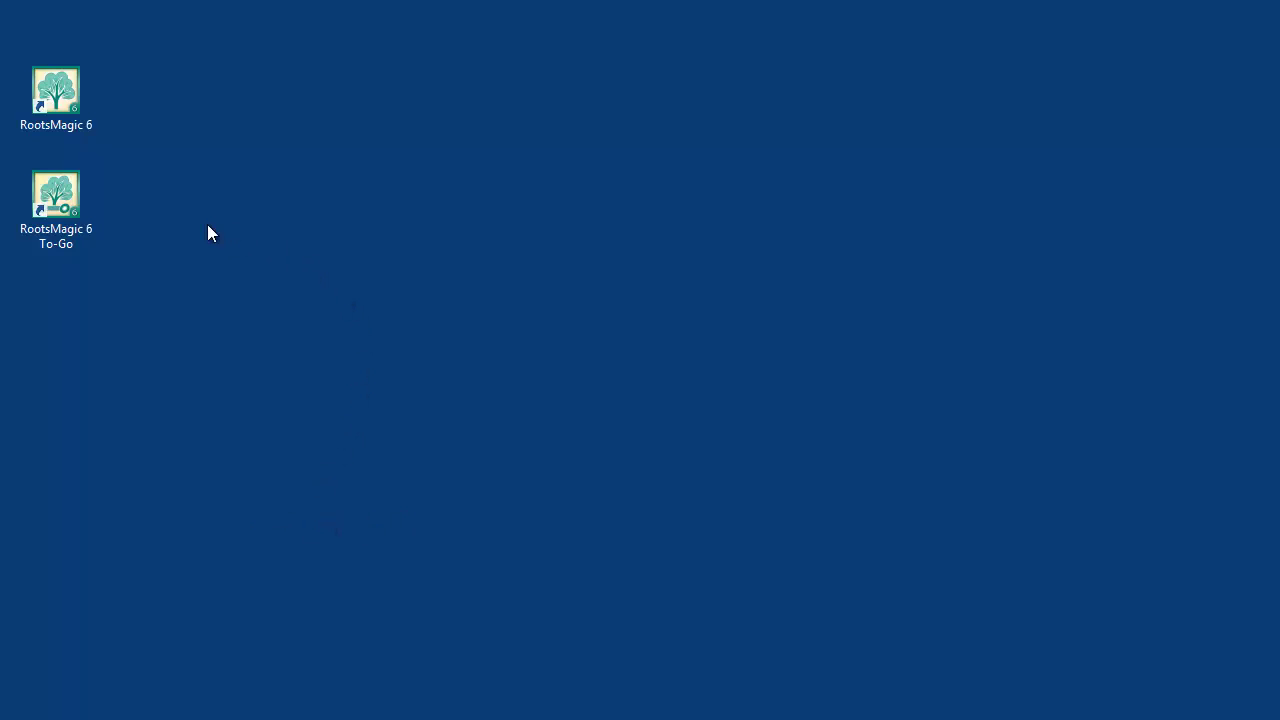
# Step: Open RootsMagic 6, check the default RootsMagic data files folder in the program options, and exit without making a backup
pyautogui.doubleClick(45, 93)
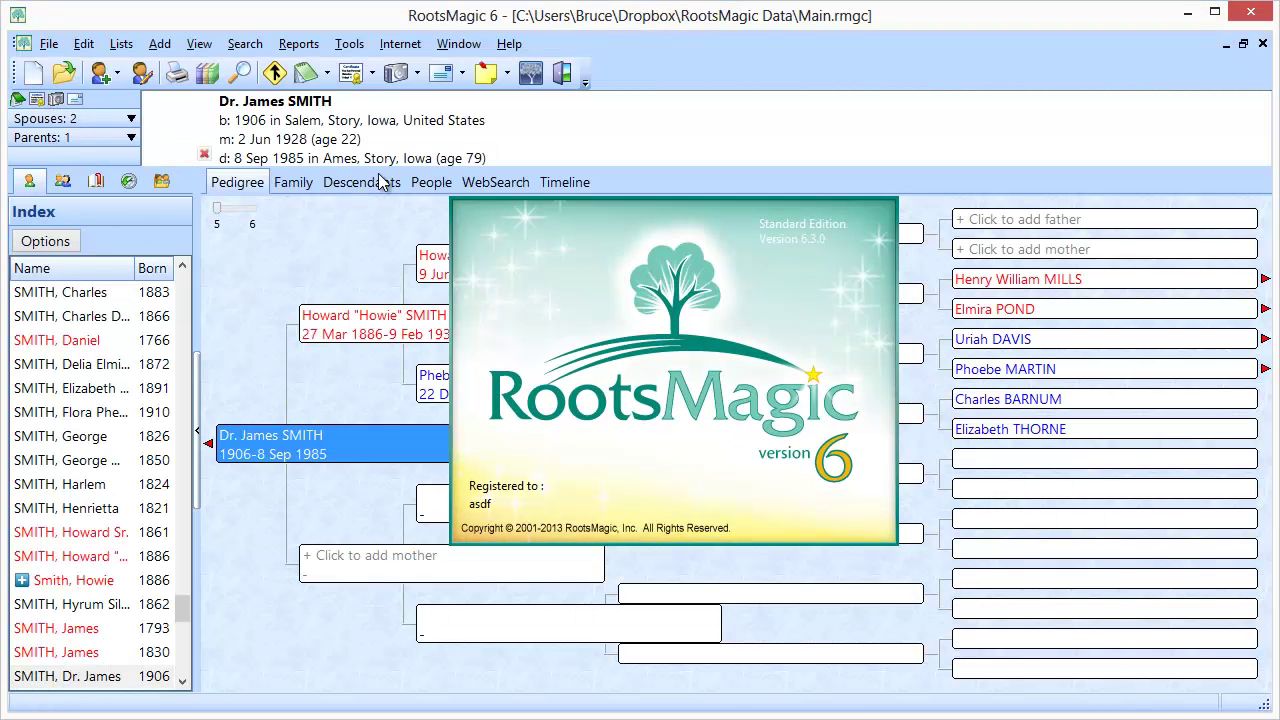
pyautogui.click(350, 46)
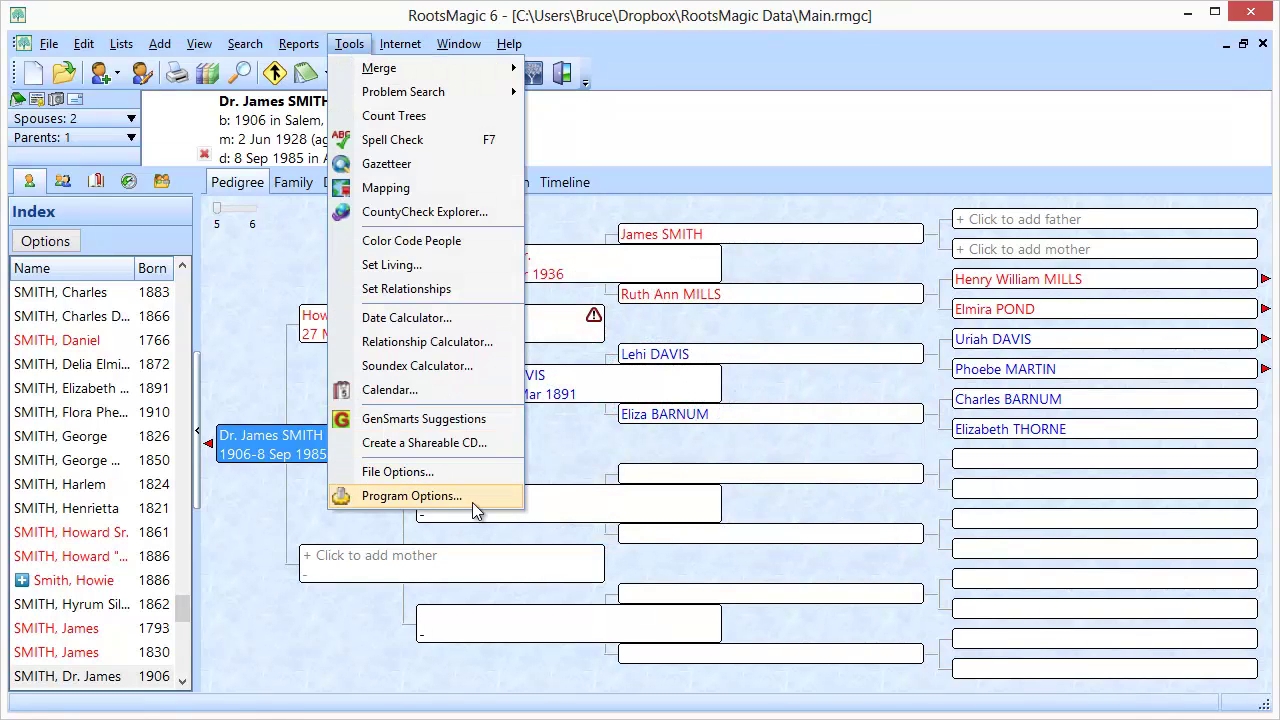
pyautogui.click(425, 495)
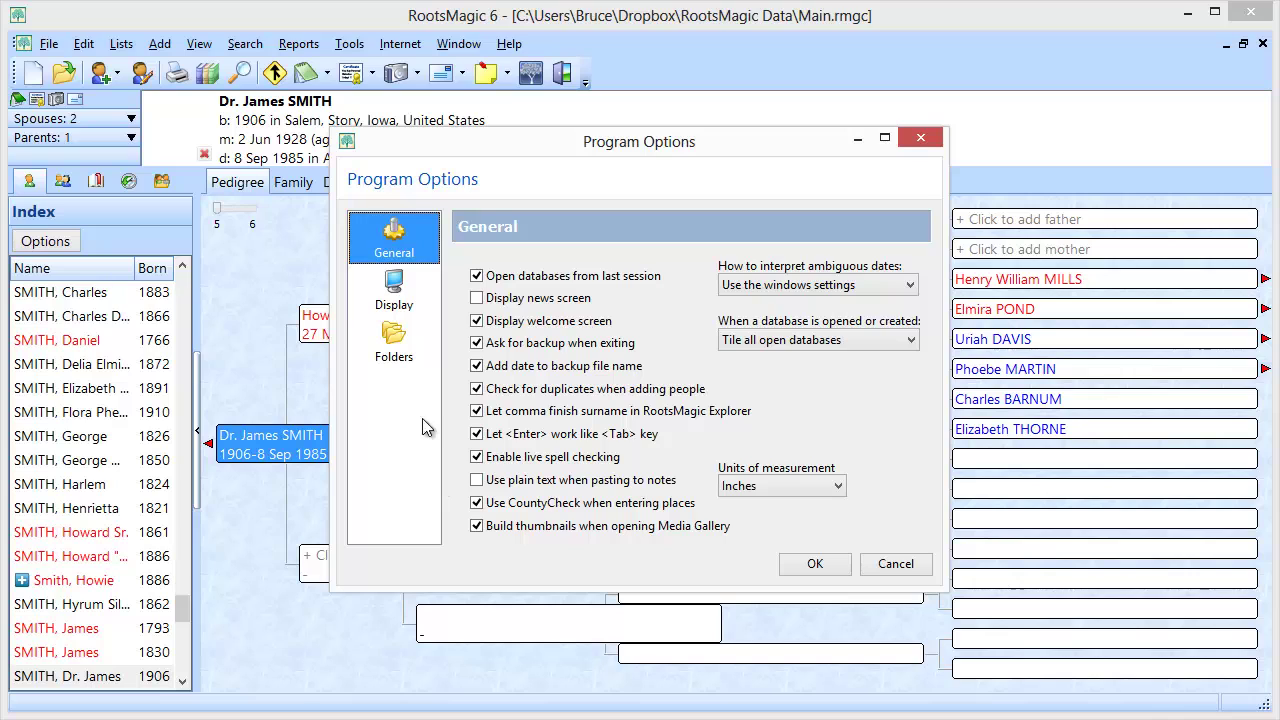
pyautogui.click(393, 340)
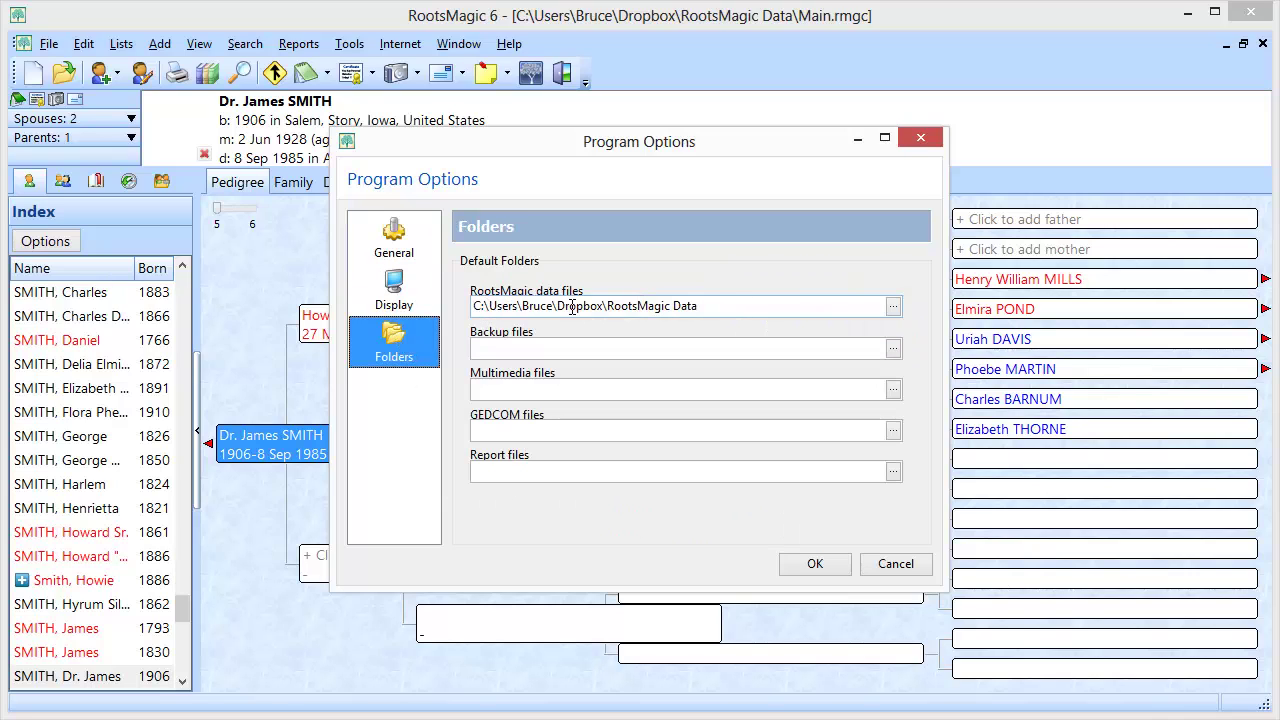
pyautogui.click(730, 300)
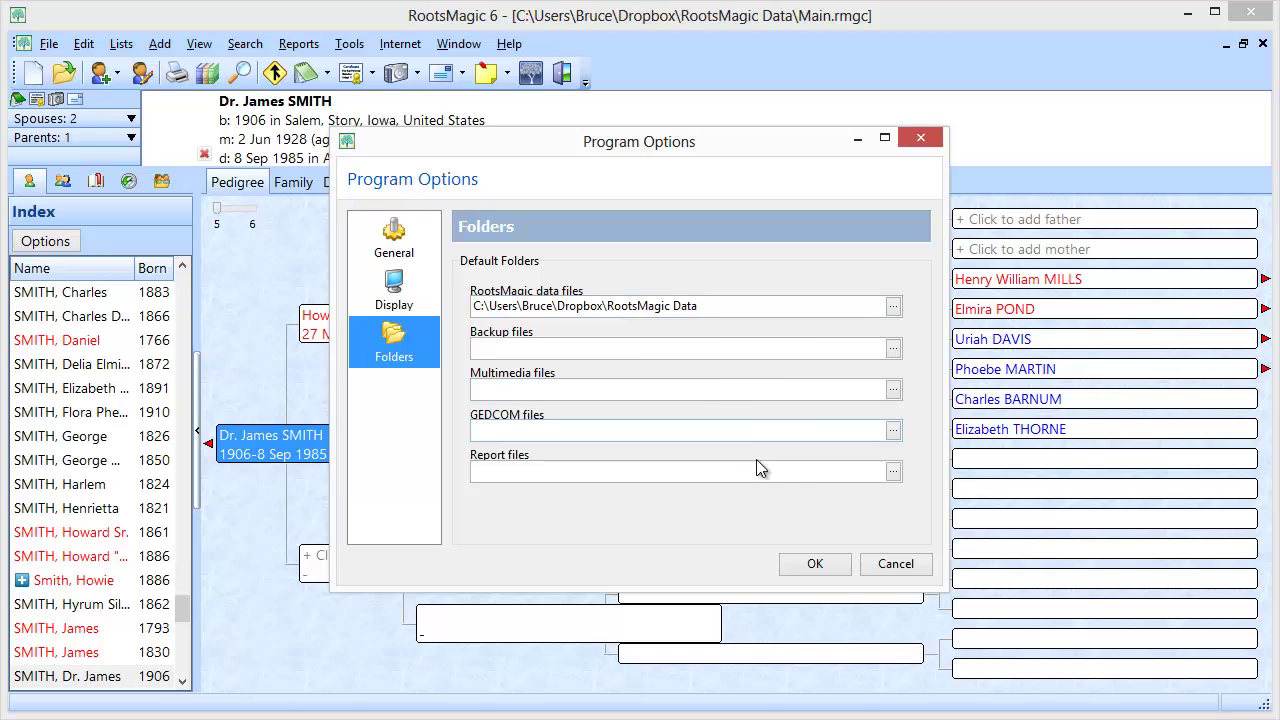
pyautogui.click(896, 568)
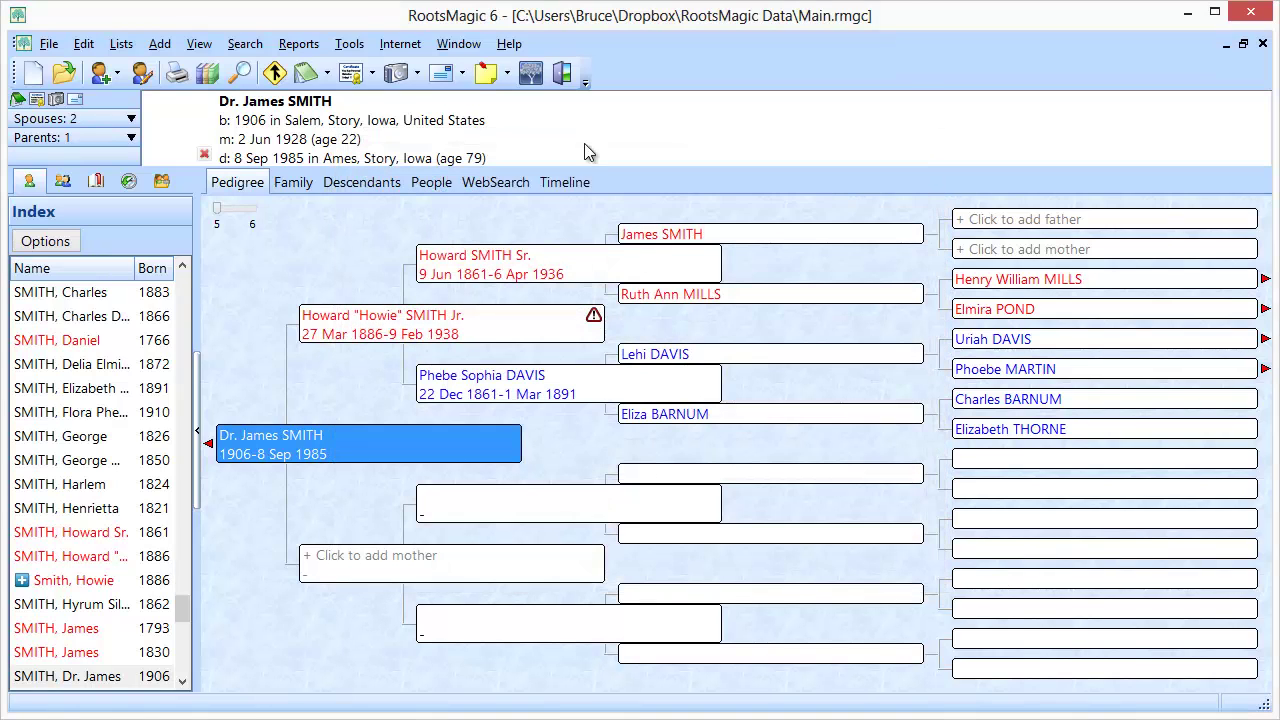
pyautogui.click(561, 74)
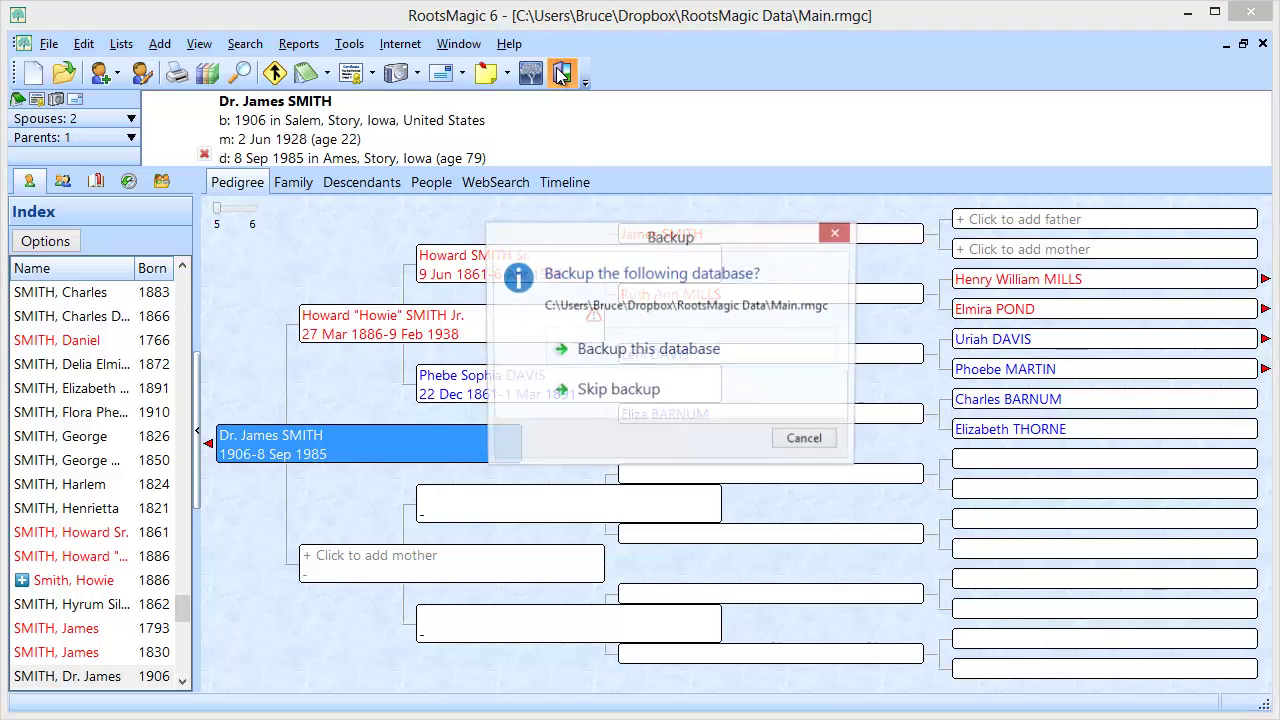
pyautogui.click(631, 391)
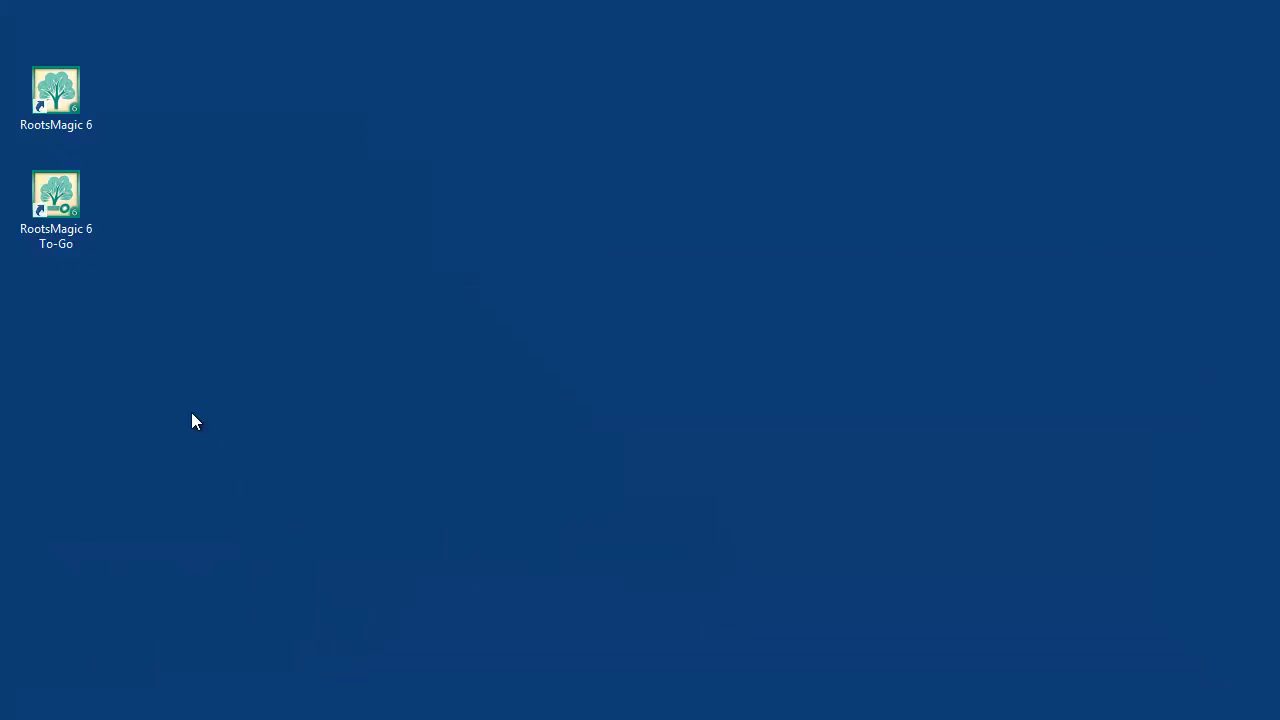
# Step: Reopen RootsMagic 6 To-Go and select Removable Disk (J:) as the drive to work with
pyautogui.doubleClick(53, 201)
pyautogui.click(640, 310)
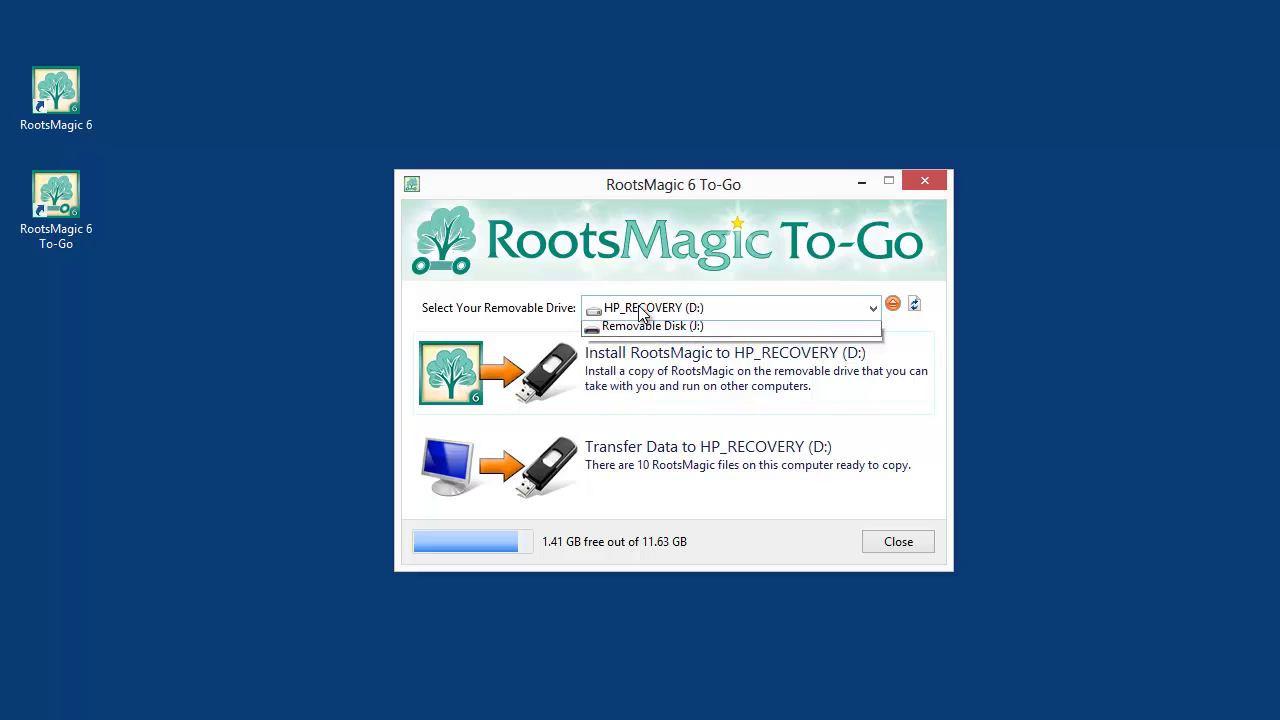
pyautogui.click(670, 348)
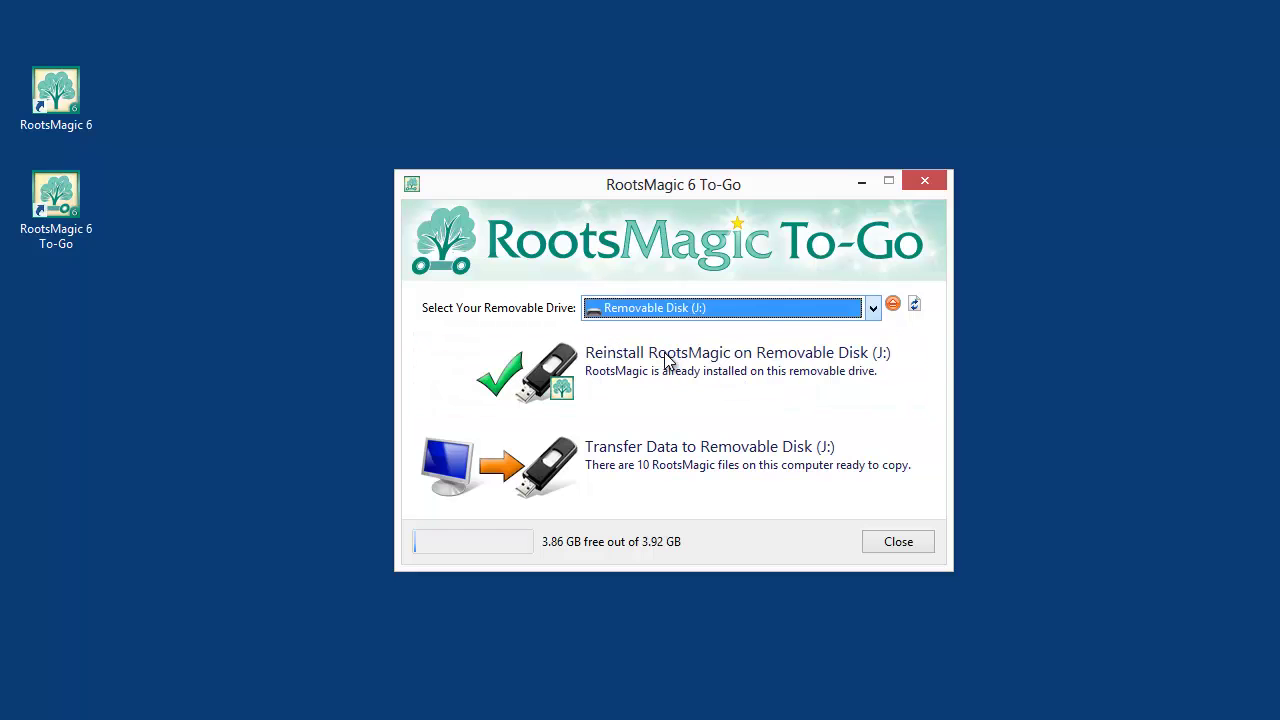
# Step: Transfer the data files Main.rmgc and main2.rmgc from the computer to Removable Disk (J:)
pyautogui.click(677, 463)
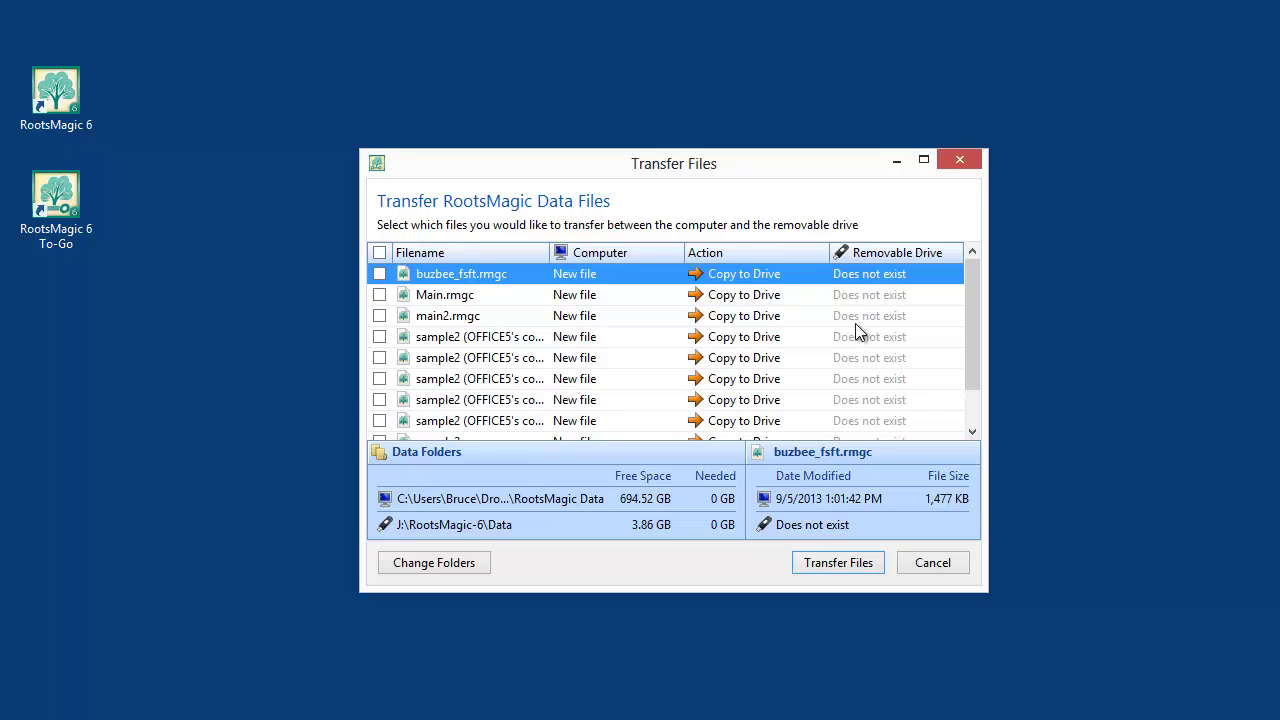
pyautogui.click(379, 294)
pyautogui.click(379, 315)
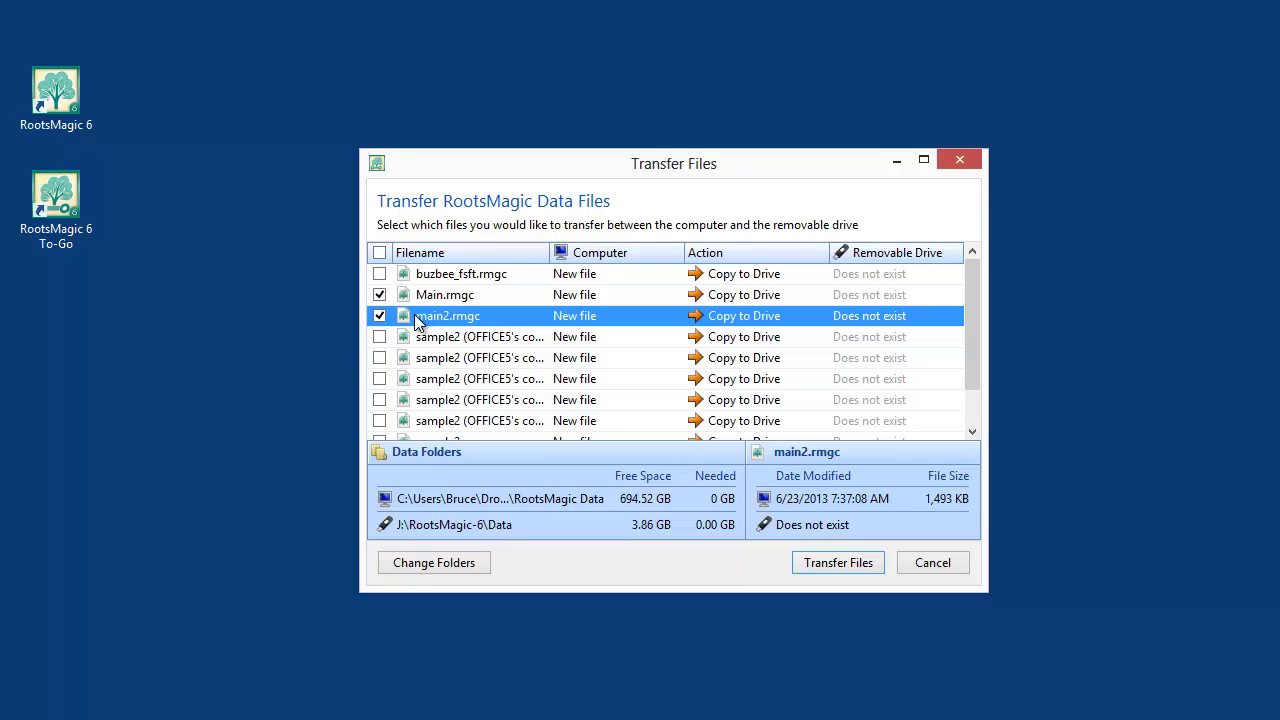
pyautogui.click(378, 294)
pyautogui.click(838, 563)
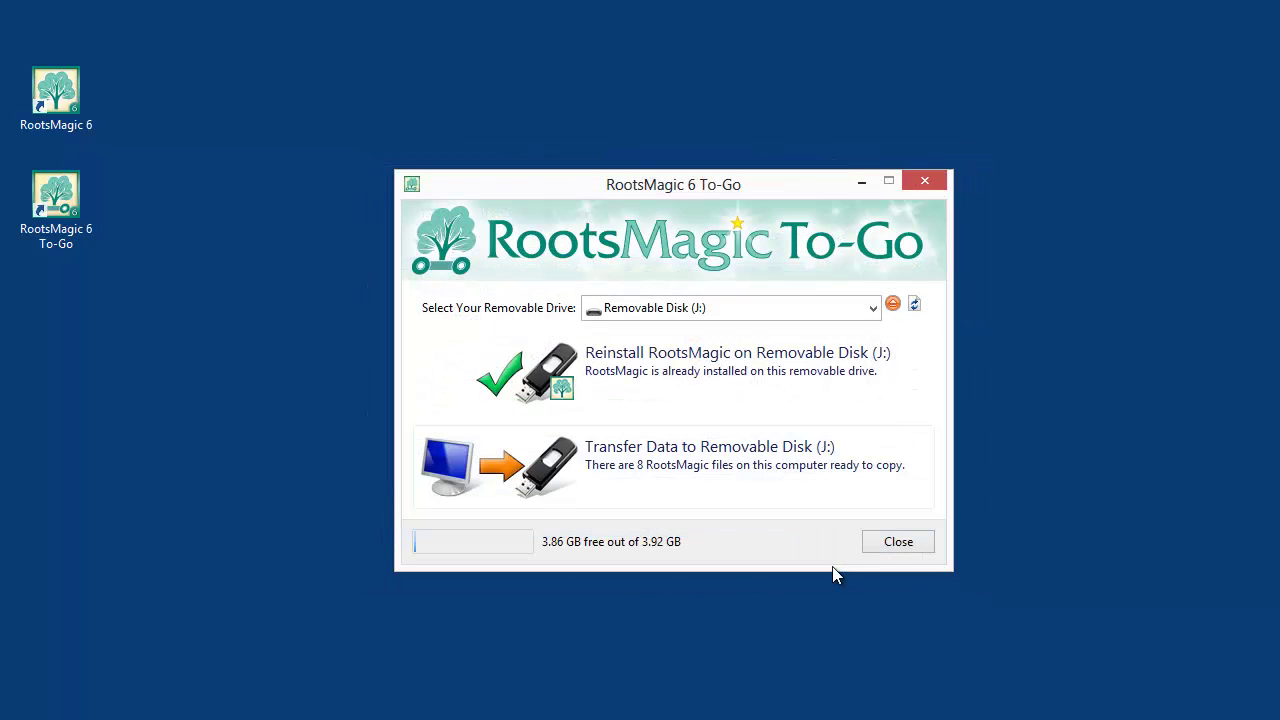
# Step: Check the transfer status of Main.rmgc and main2.rmgc in the file list, leave without transferring, and close RootsMagic To-Go
pyautogui.click(715, 477)
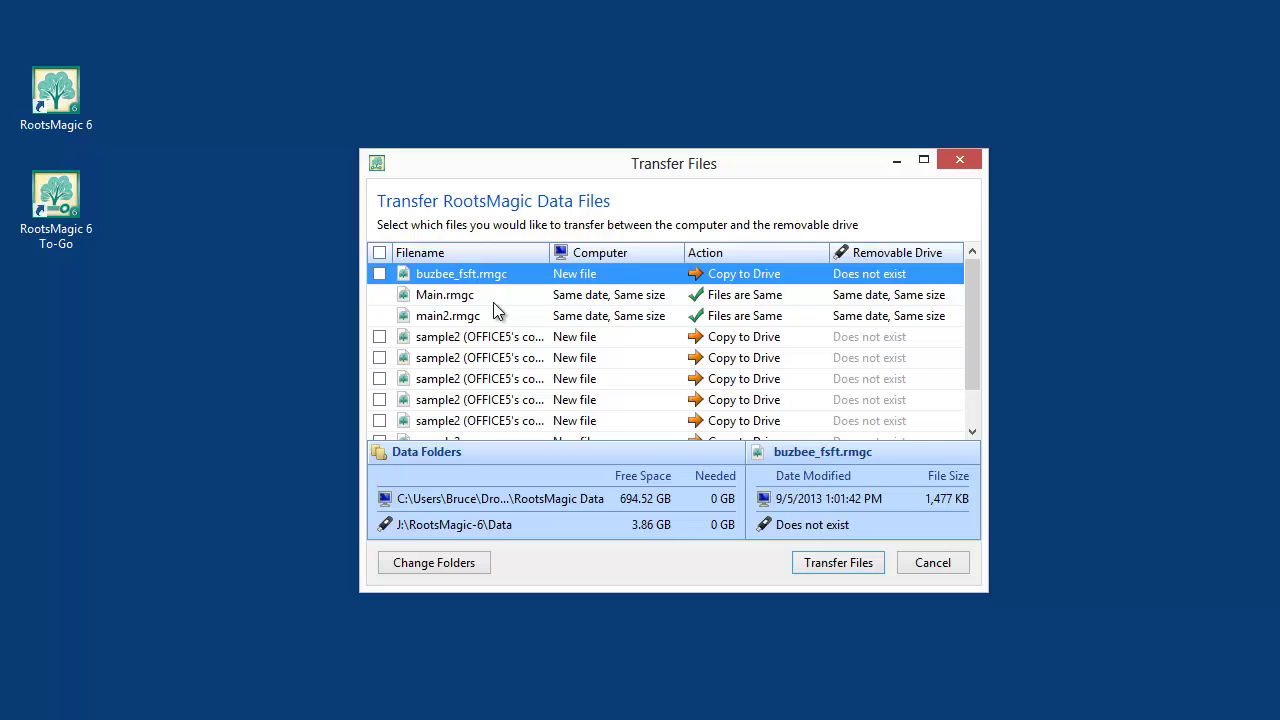
pyautogui.click(932, 563)
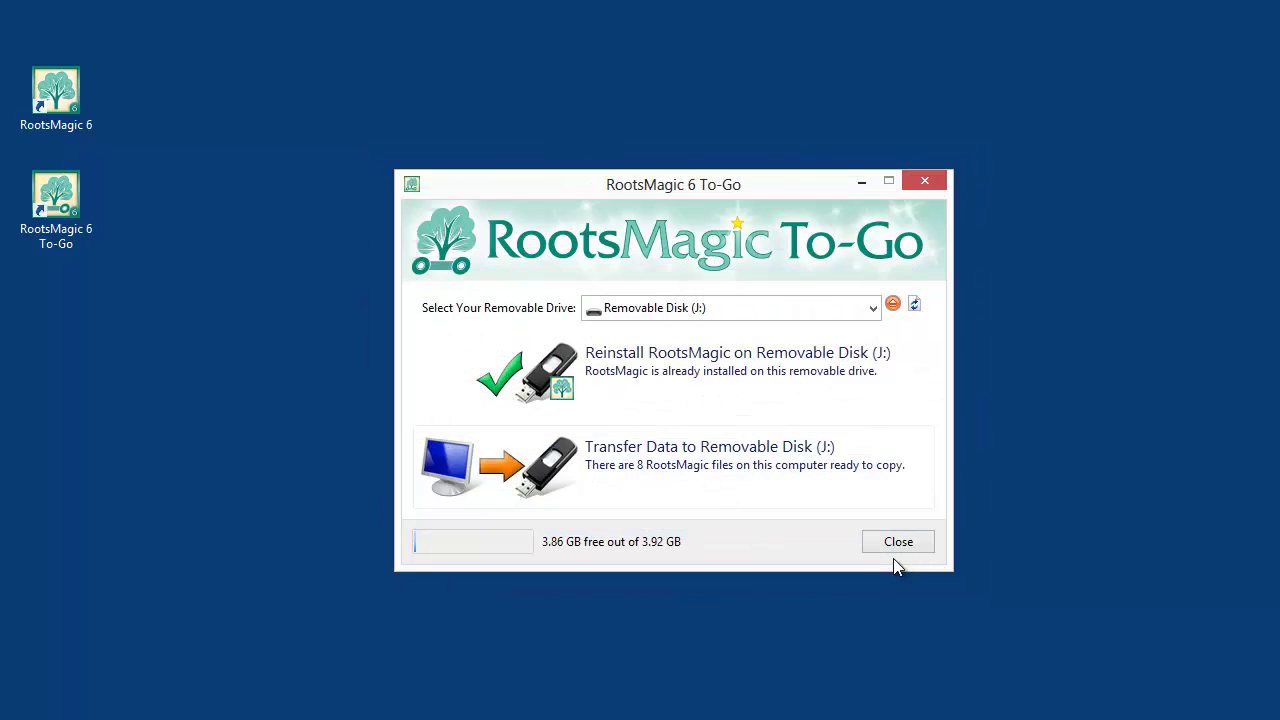
pyautogui.click(903, 543)
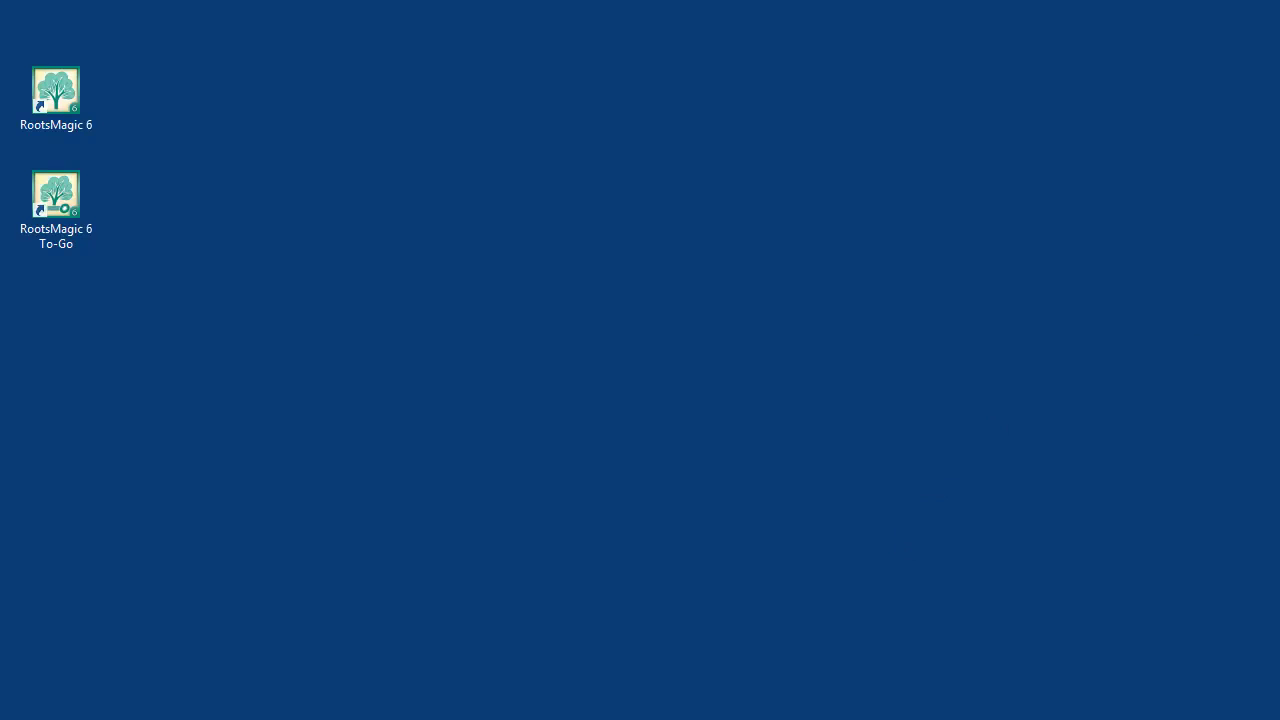
# Step: In File Explorer, examine the RootsMagic-6 folder and its Data subfolder on Removable Disk (J:), and return to the drive's root
pyautogui.moveTo(1279, 80); pyautogui.dragTo(518, 29)
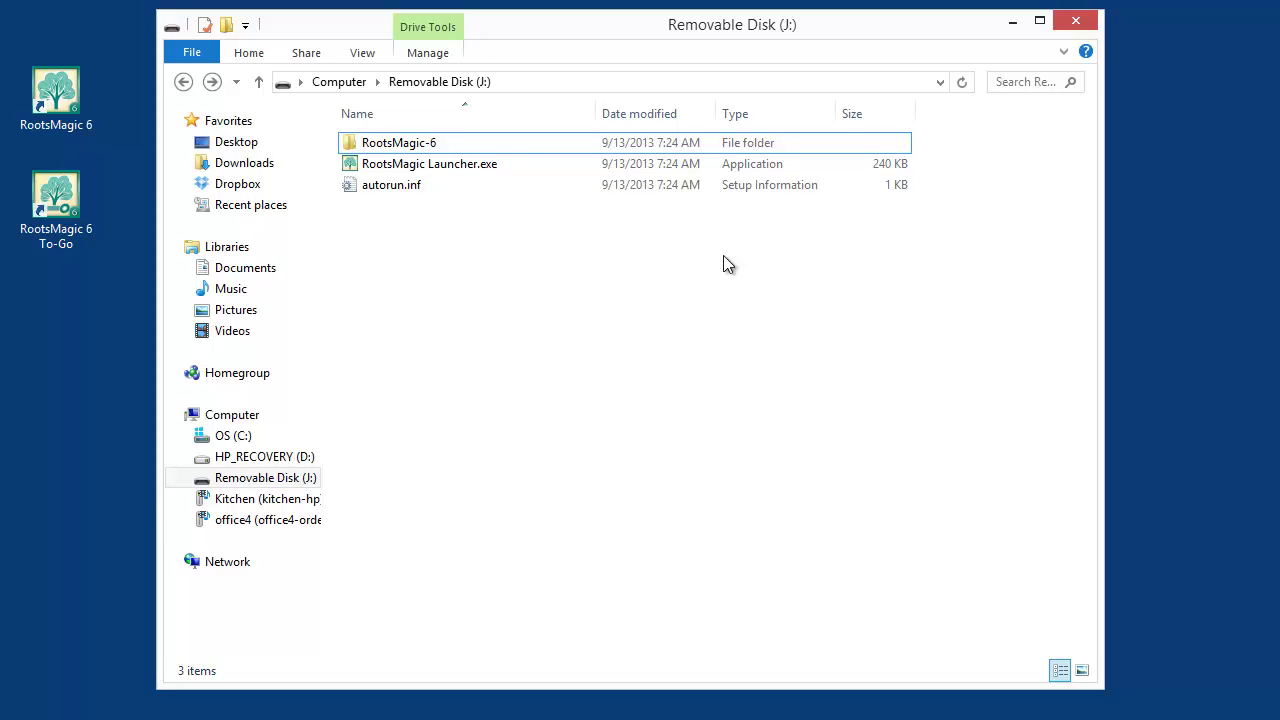
pyautogui.click(372, 143)
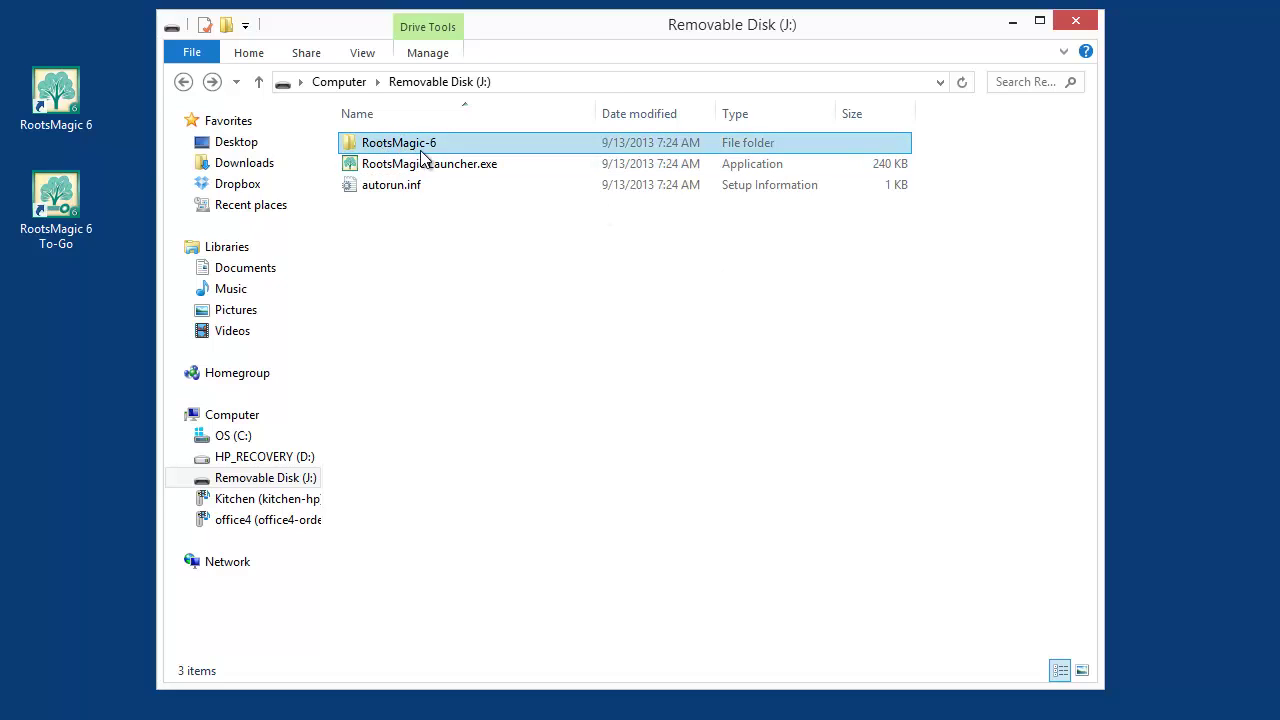
pyautogui.moveTo(370, 150)
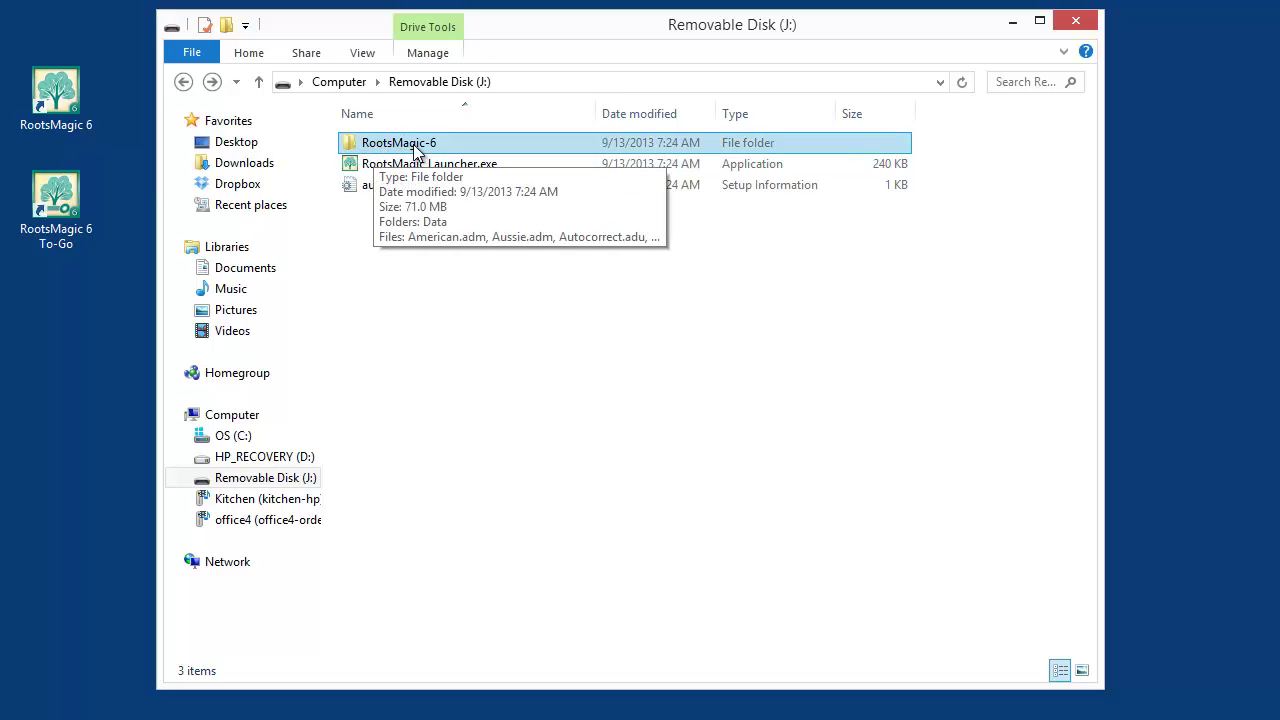
pyautogui.keyDown('ctrl'); pyautogui.click(372, 142); pyautogui.keyUp('ctrl')
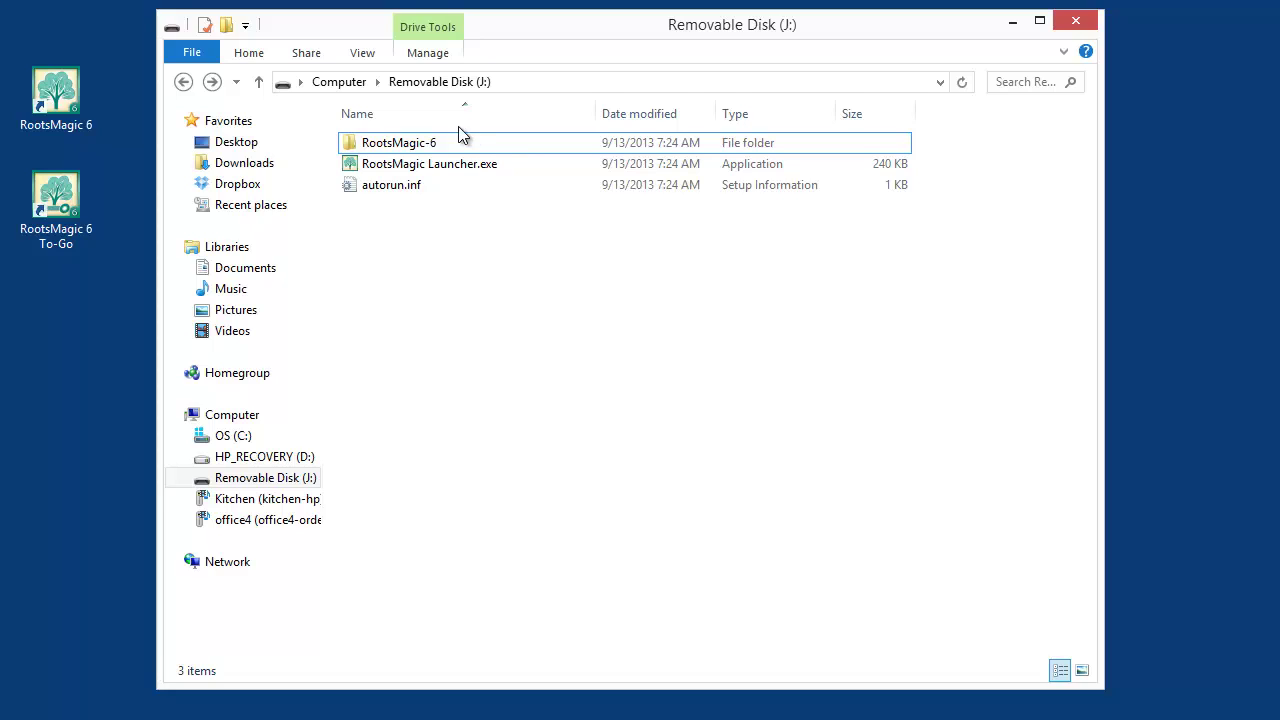
pyautogui.click(421, 147)
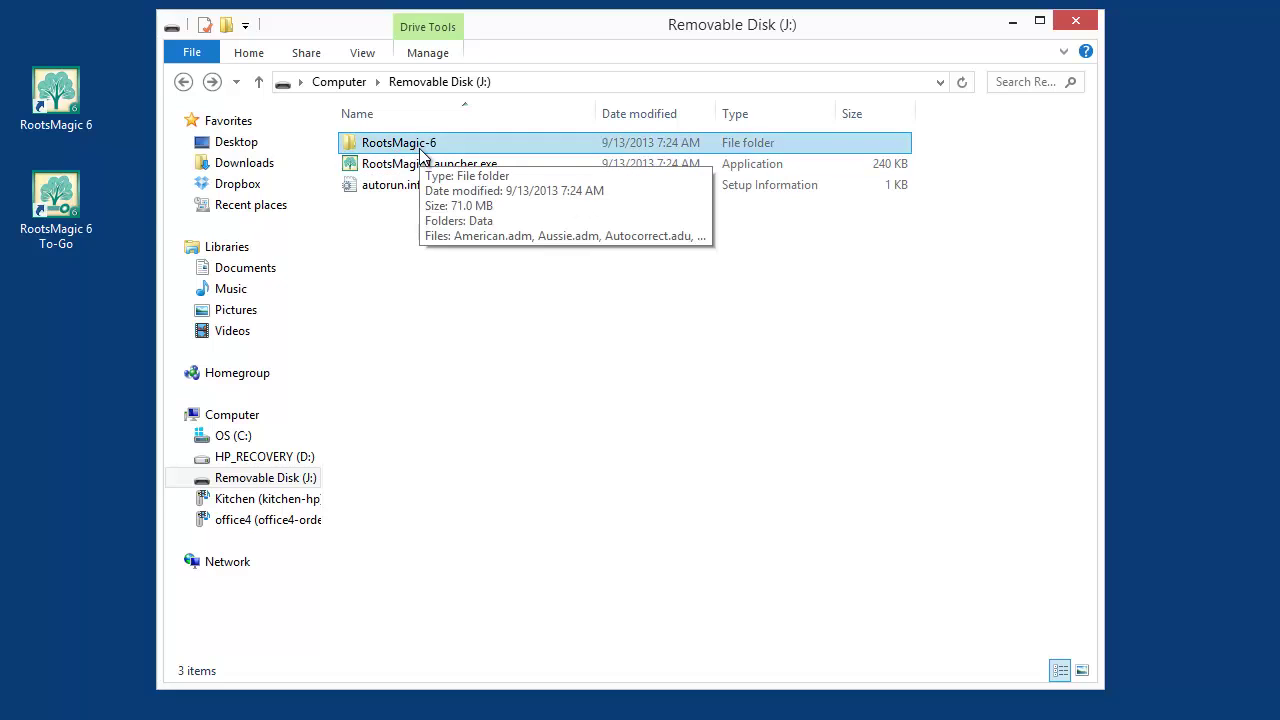
pyautogui.doubleClick(420, 148)
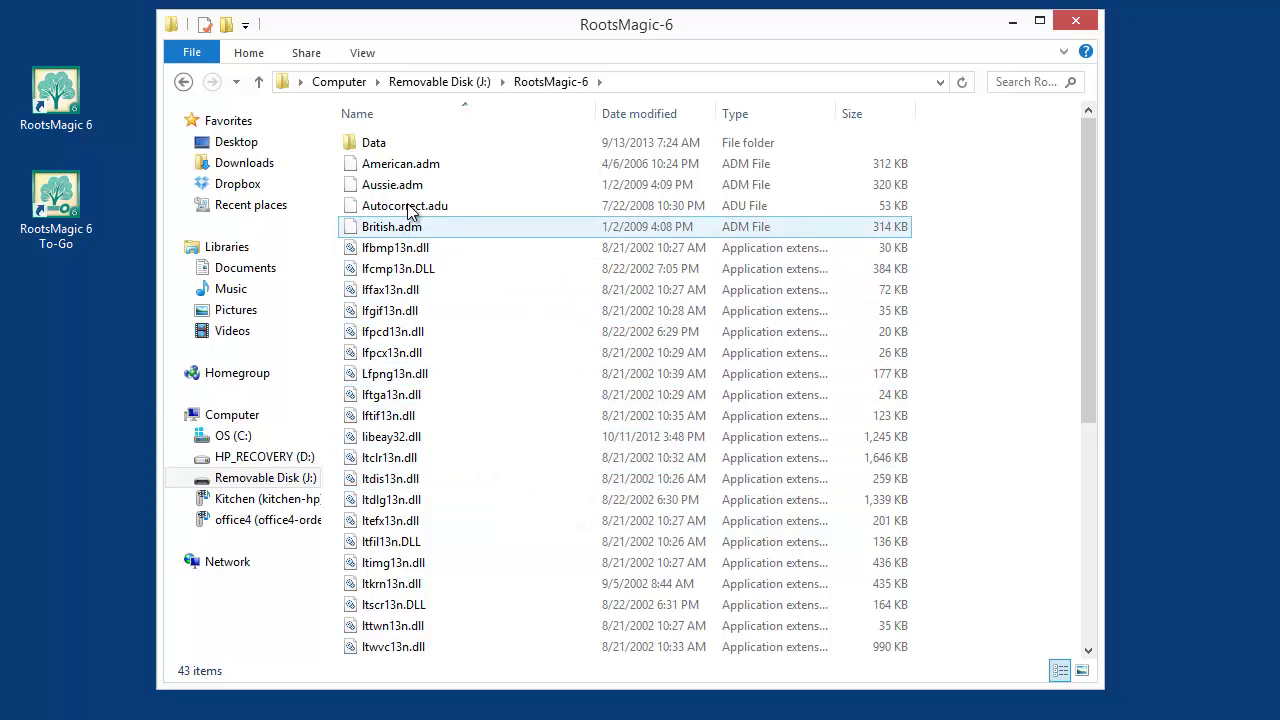
pyautogui.doubleClick(388, 146)
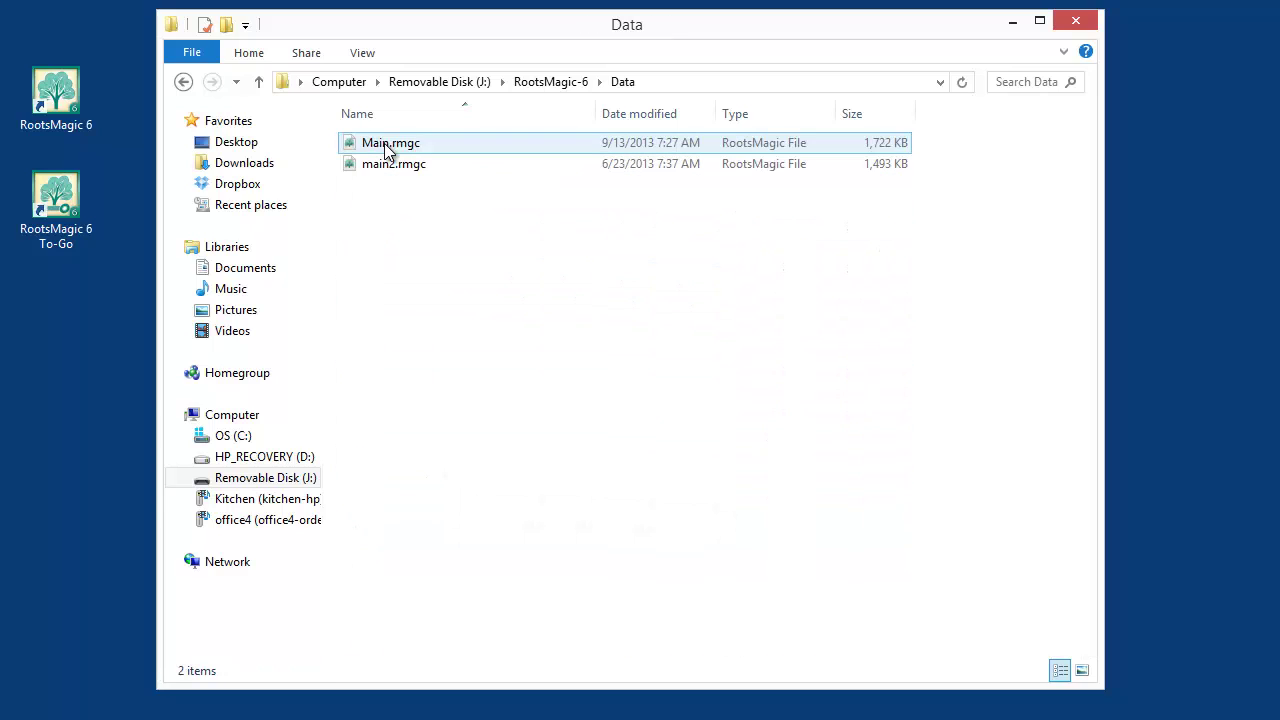
pyautogui.click(400, 164)
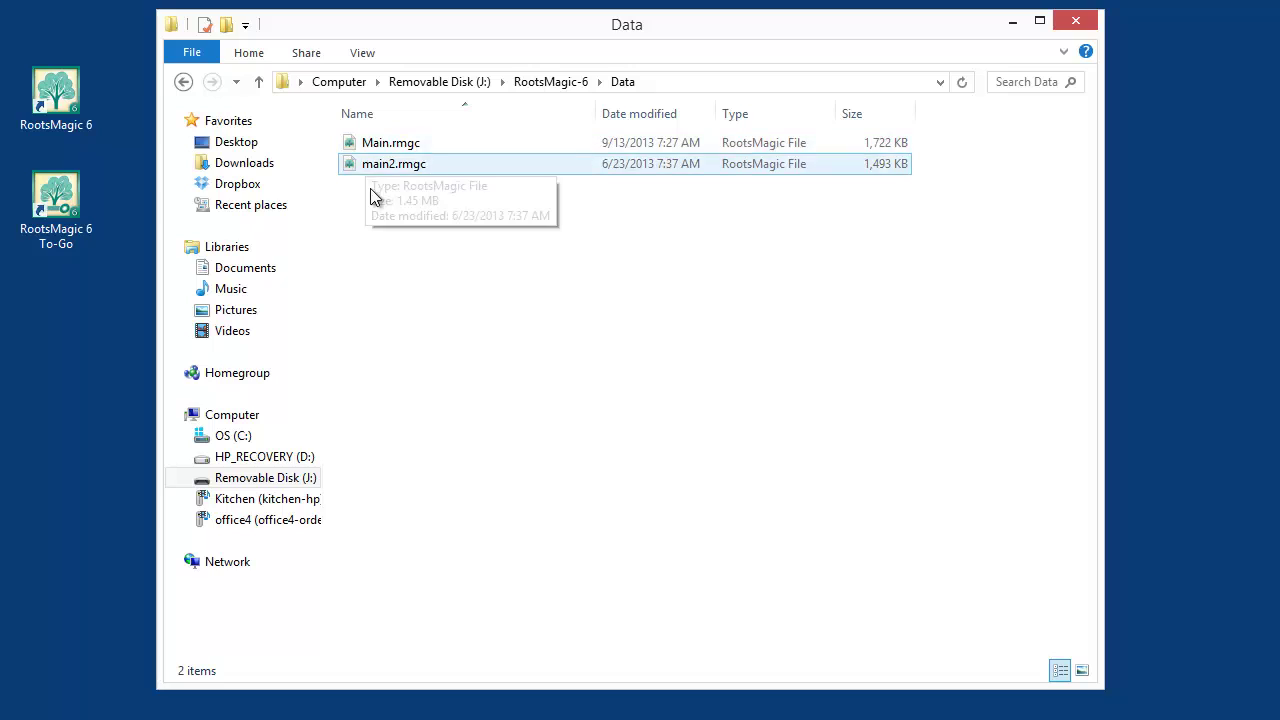
pyautogui.click(397, 210)
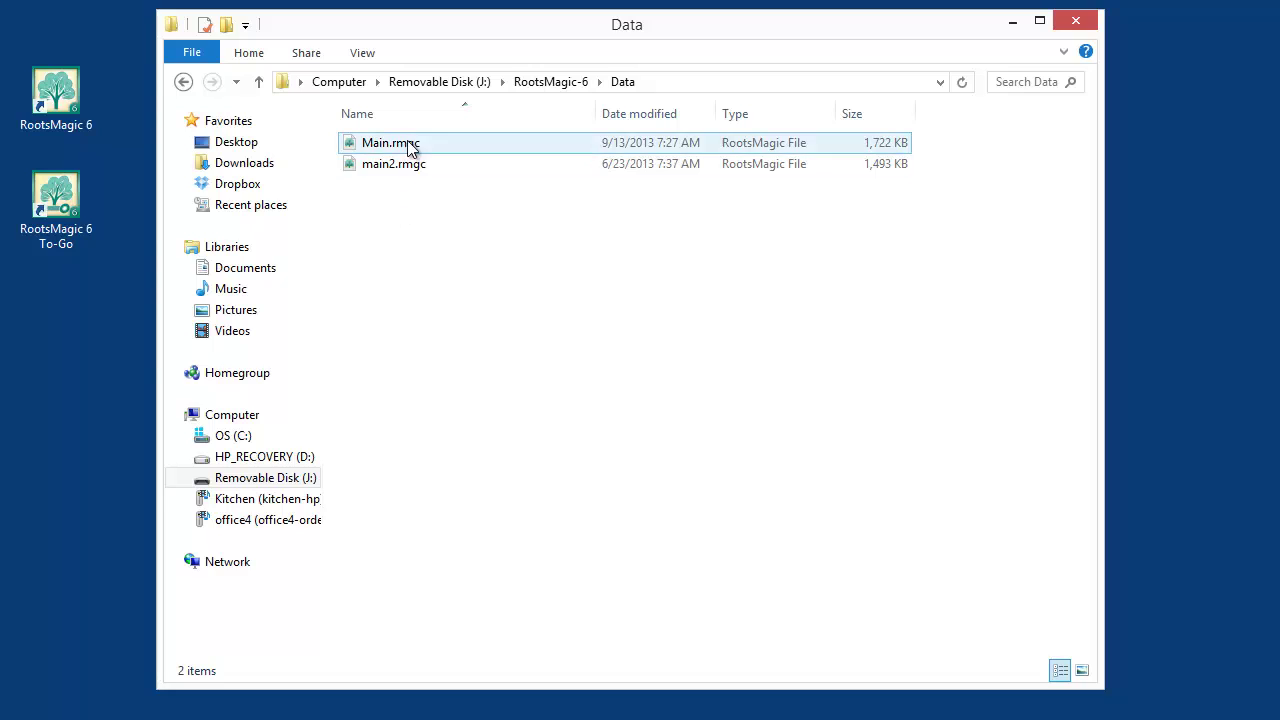
pyautogui.click(183, 84)
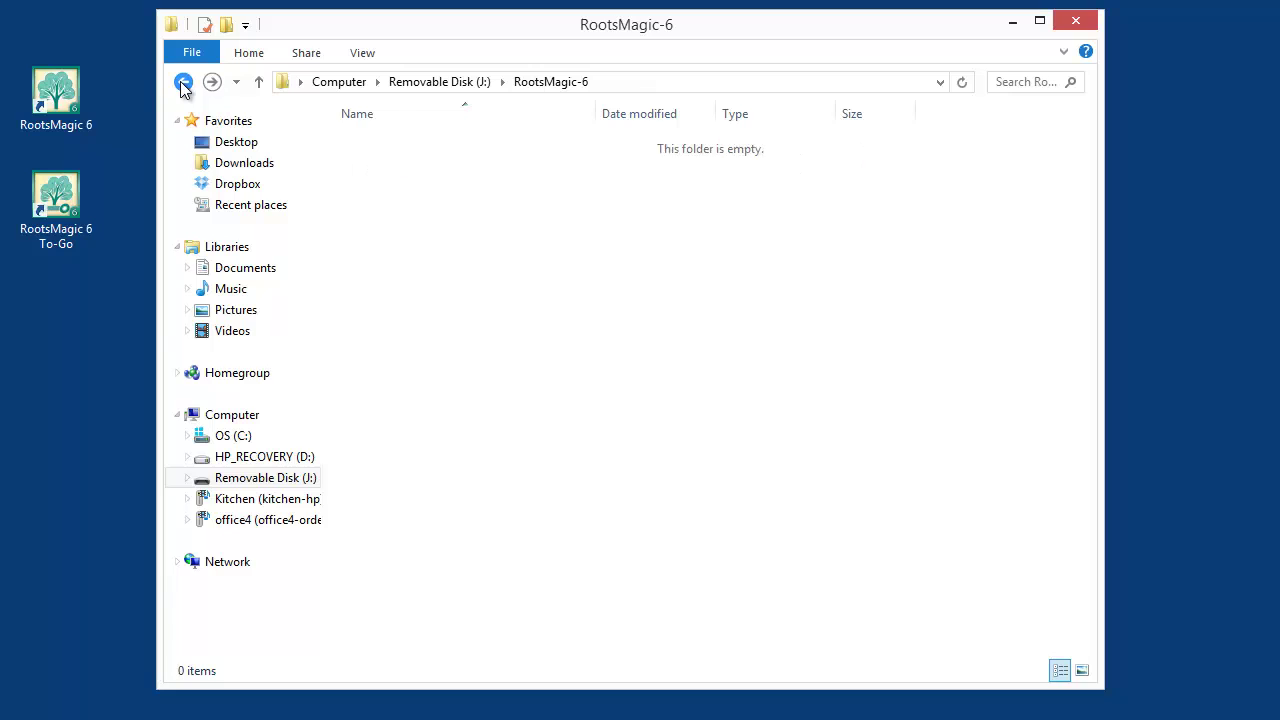
pyautogui.click(183, 84)
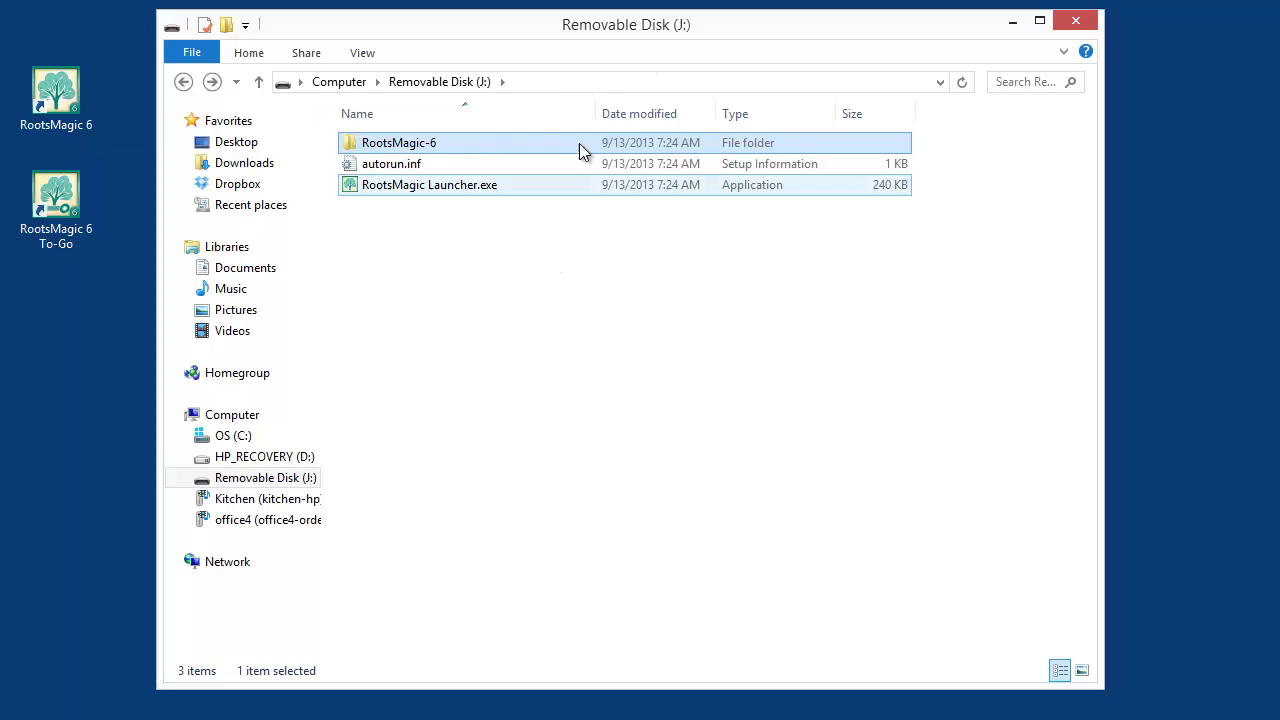
# Step: Run RootsMagic Launcher.exe from Removable Disk (J:) and open the existing file Main.rmgc from the drive's RootsMagic-6 Data folder
pyautogui.doubleClick(404, 190)
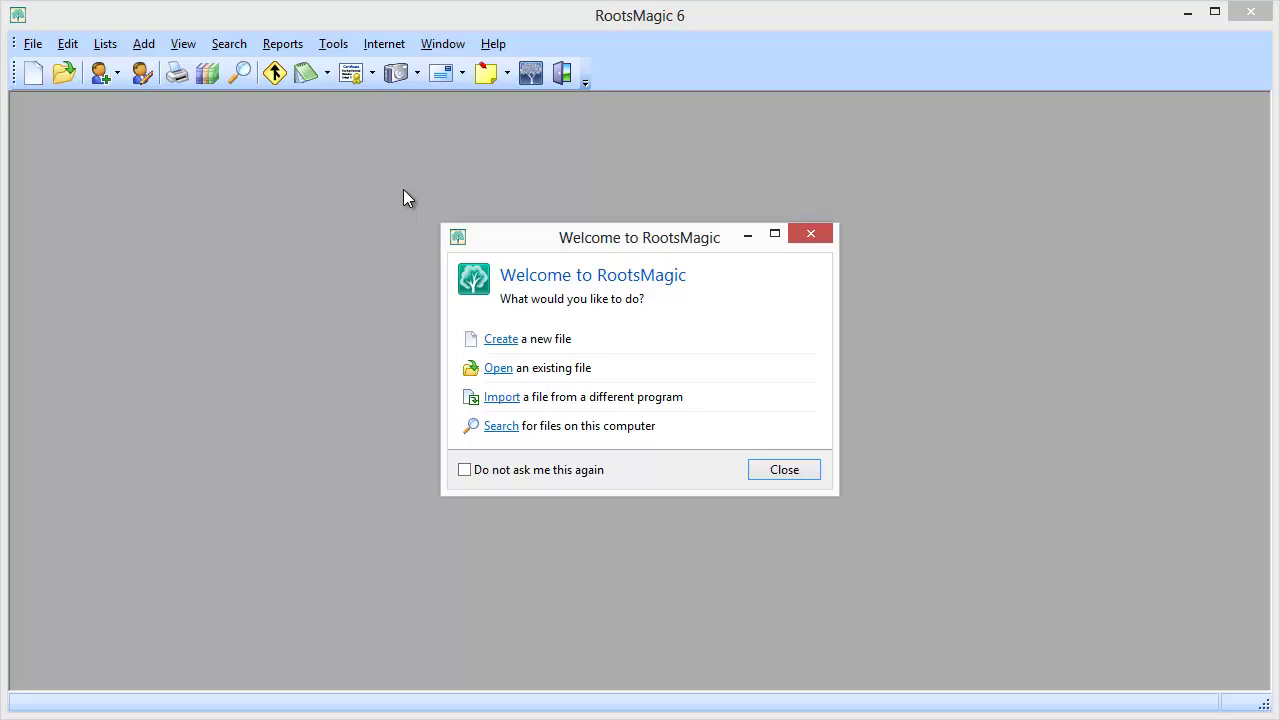
pyautogui.click(505, 376)
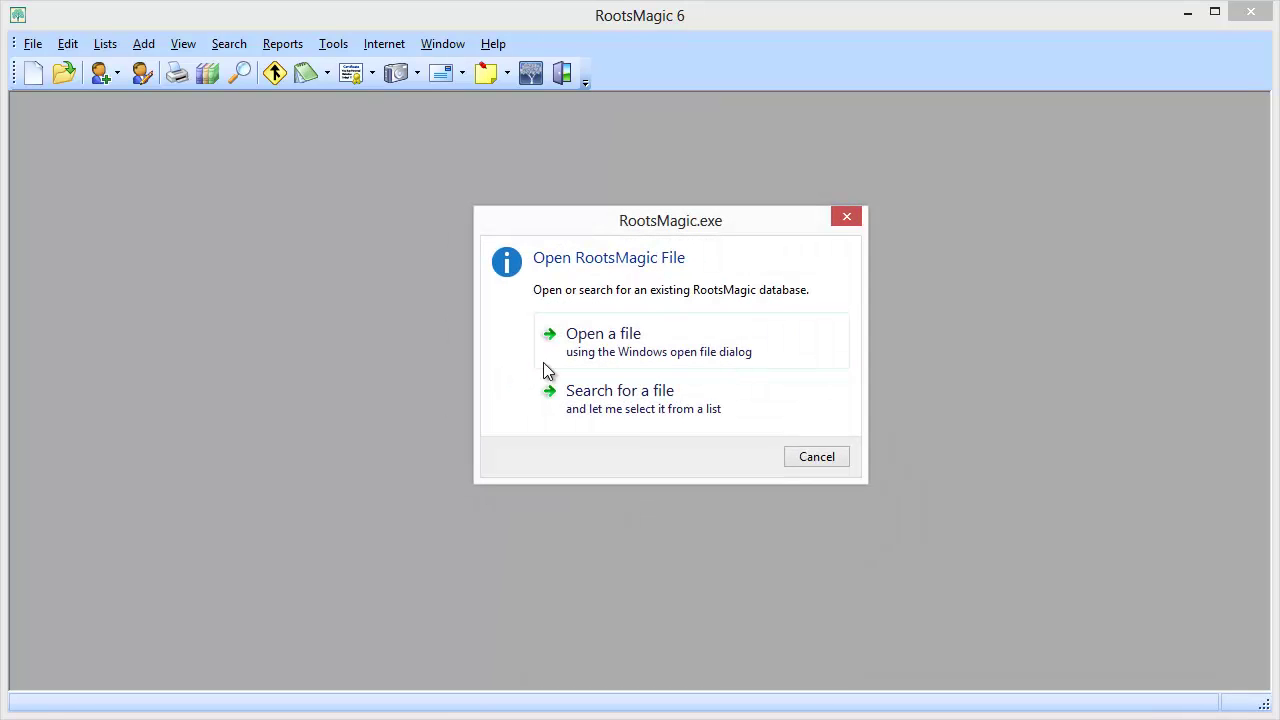
pyautogui.click(617, 350)
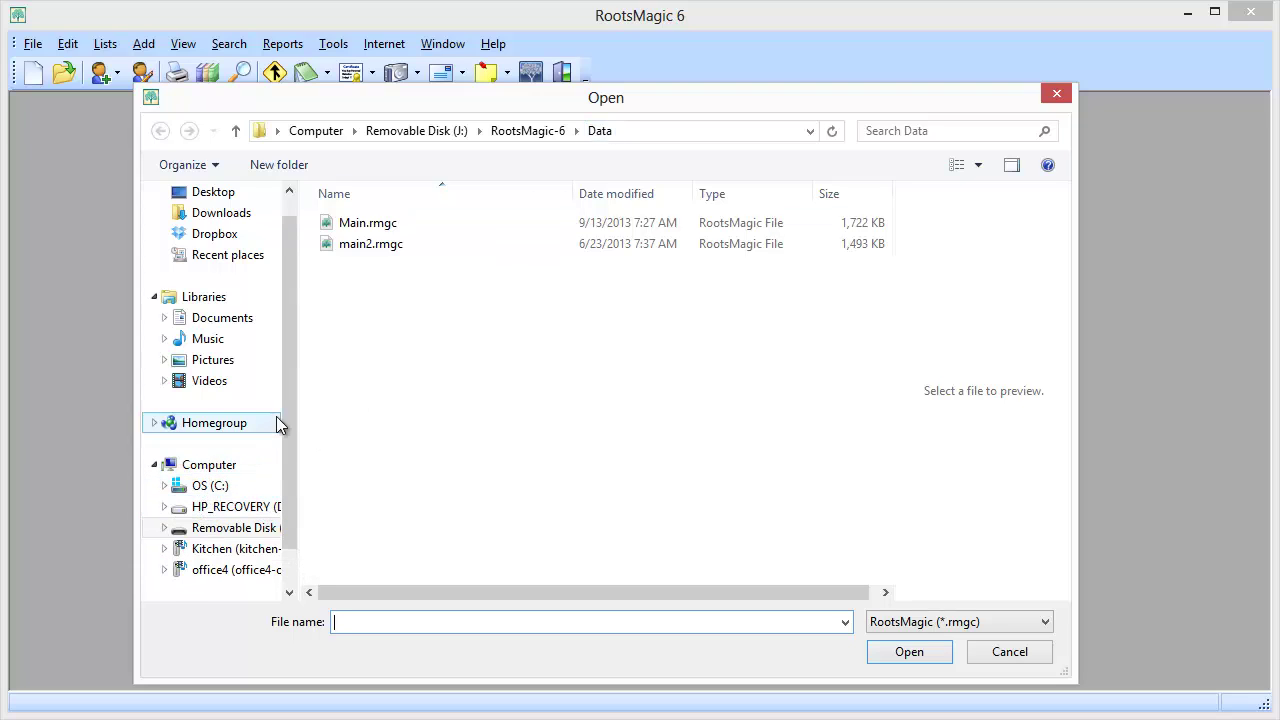
pyautogui.scroll(-1, 268, 497)
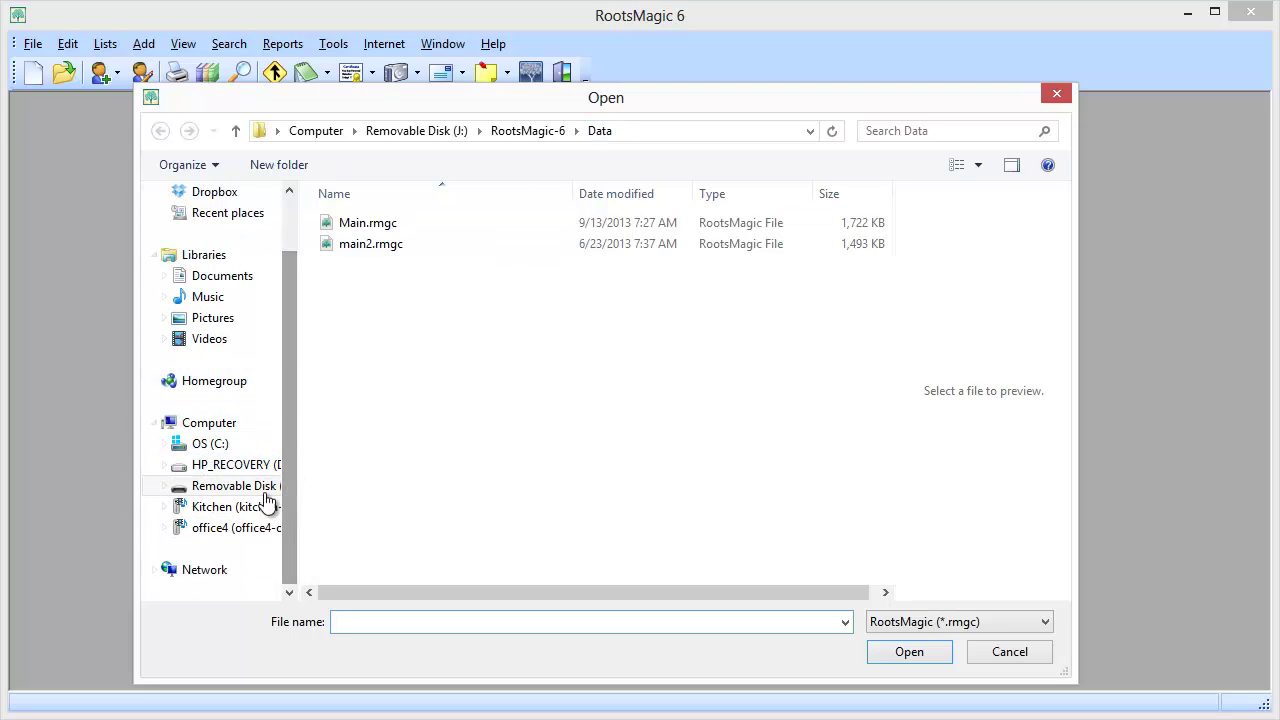
pyautogui.click(359, 221)
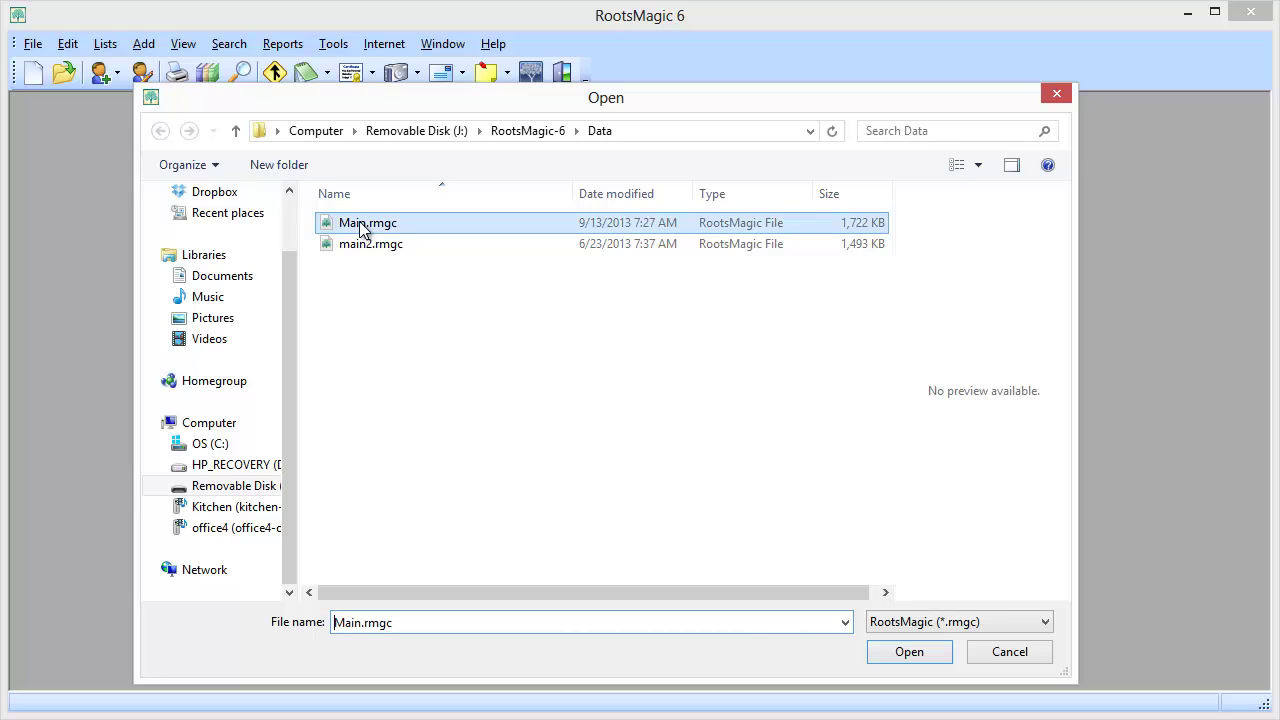
pyautogui.click(909, 652)
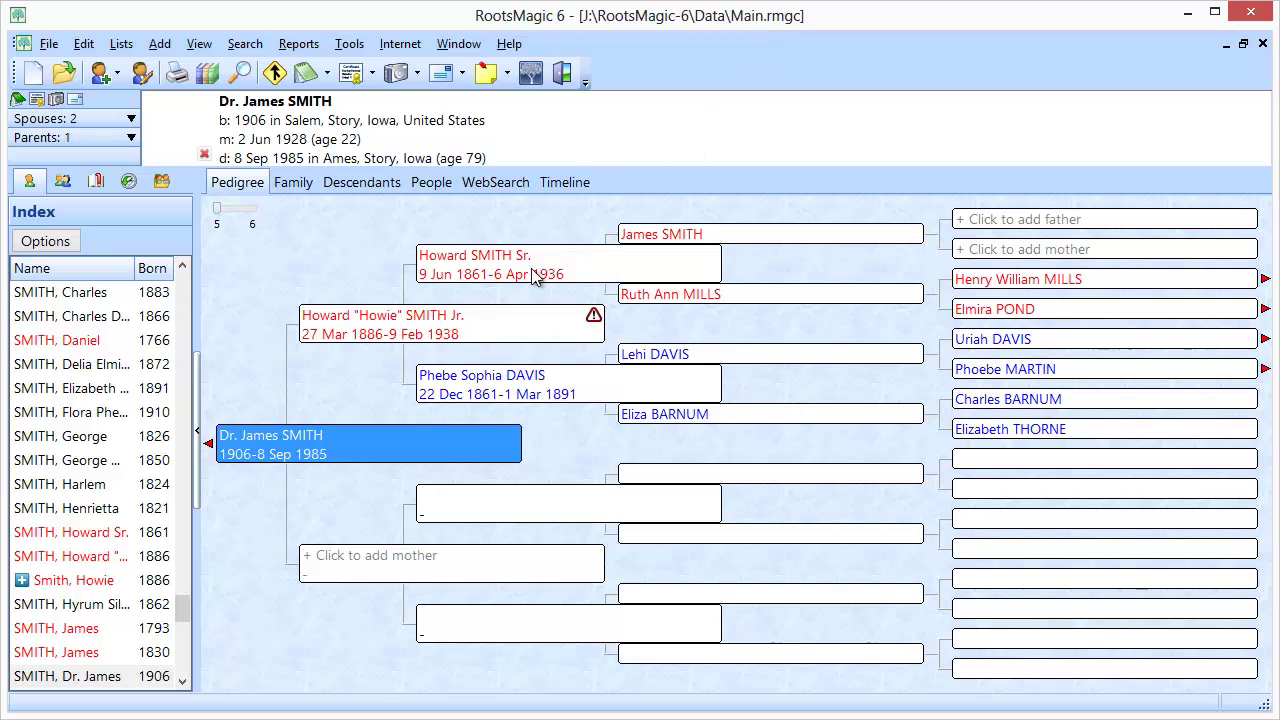
# Step: Clear the nickname of the father of the pedigree's root person, save the edit, and close the person's record
pyautogui.click(449, 328)
pyautogui.doubleClick(449, 328)
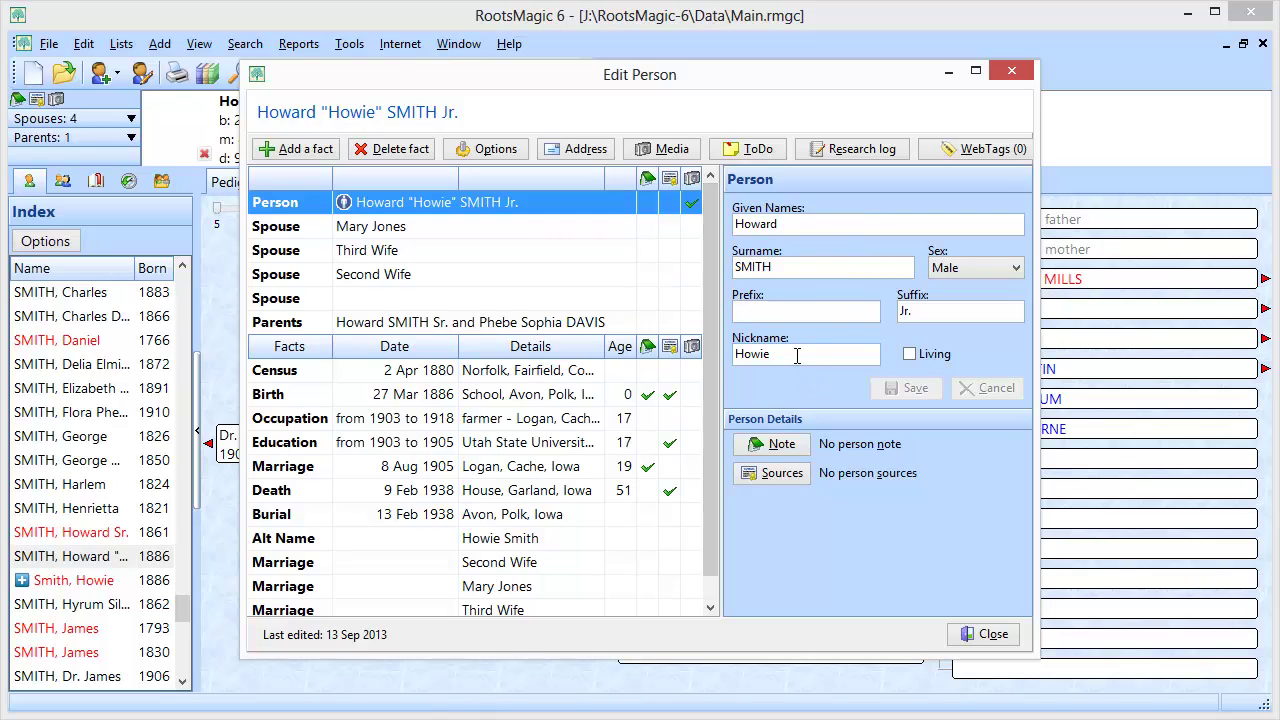
pyautogui.doubleClick(752, 354)
pyautogui.press('Delete')
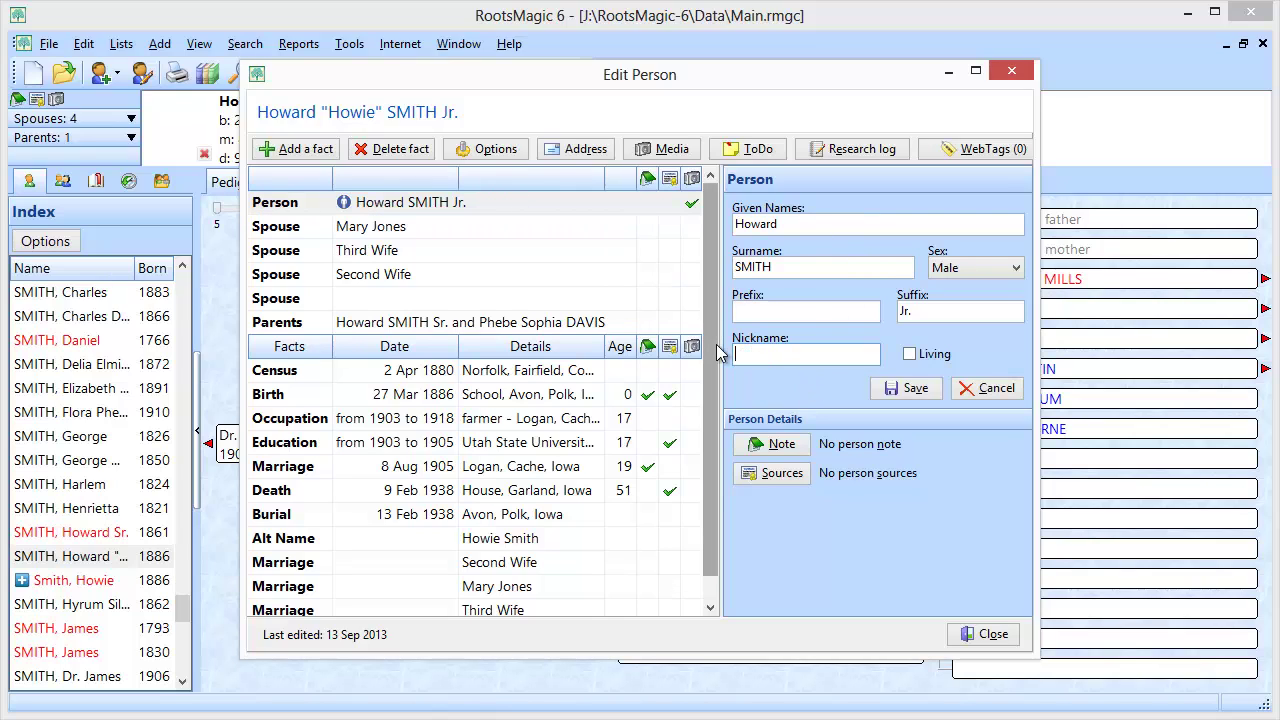
pyautogui.click(908, 388)
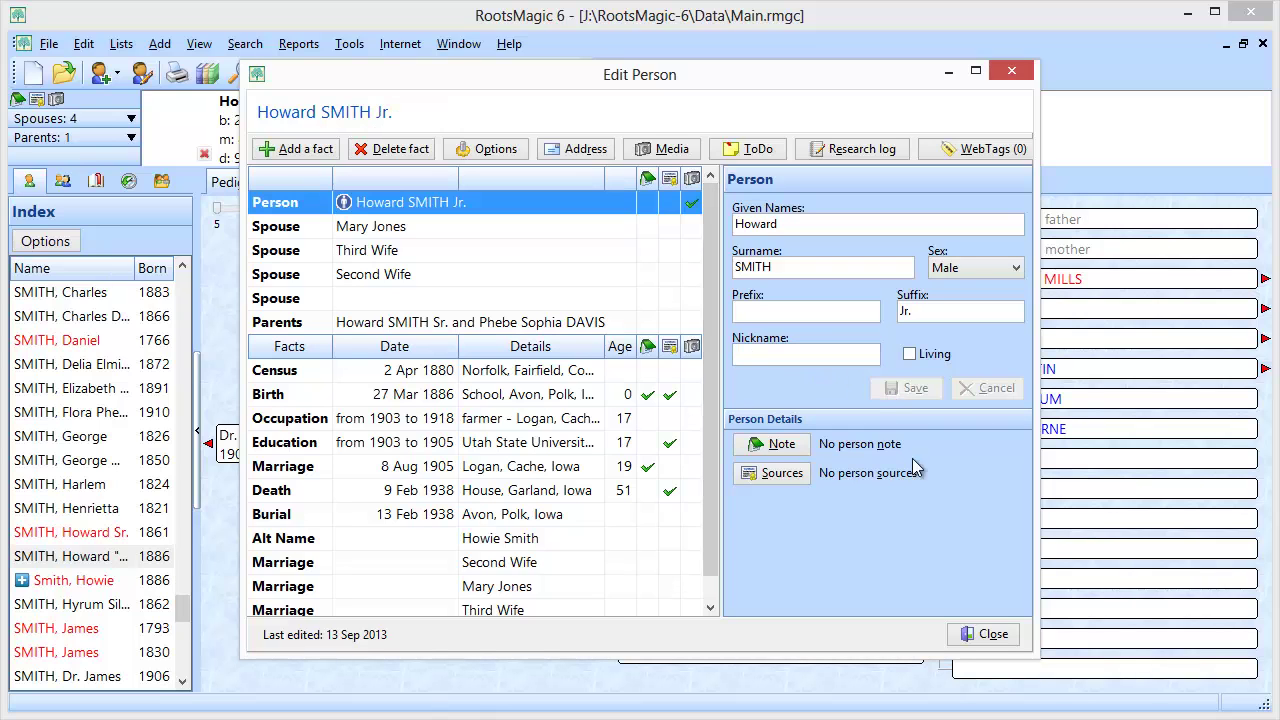
pyautogui.click(990, 636)
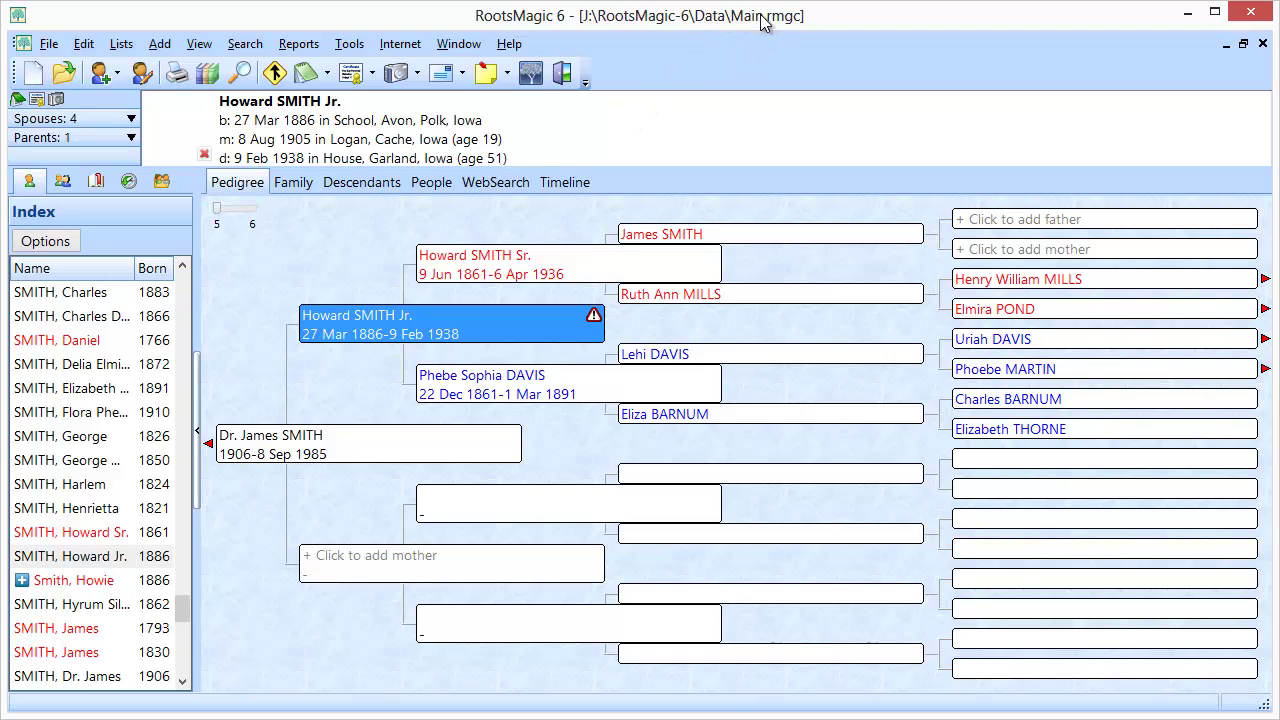
# Step: Exit RootsMagic 6 without backing up the database and move the File Explorer window out of view
pyautogui.click(563, 76)
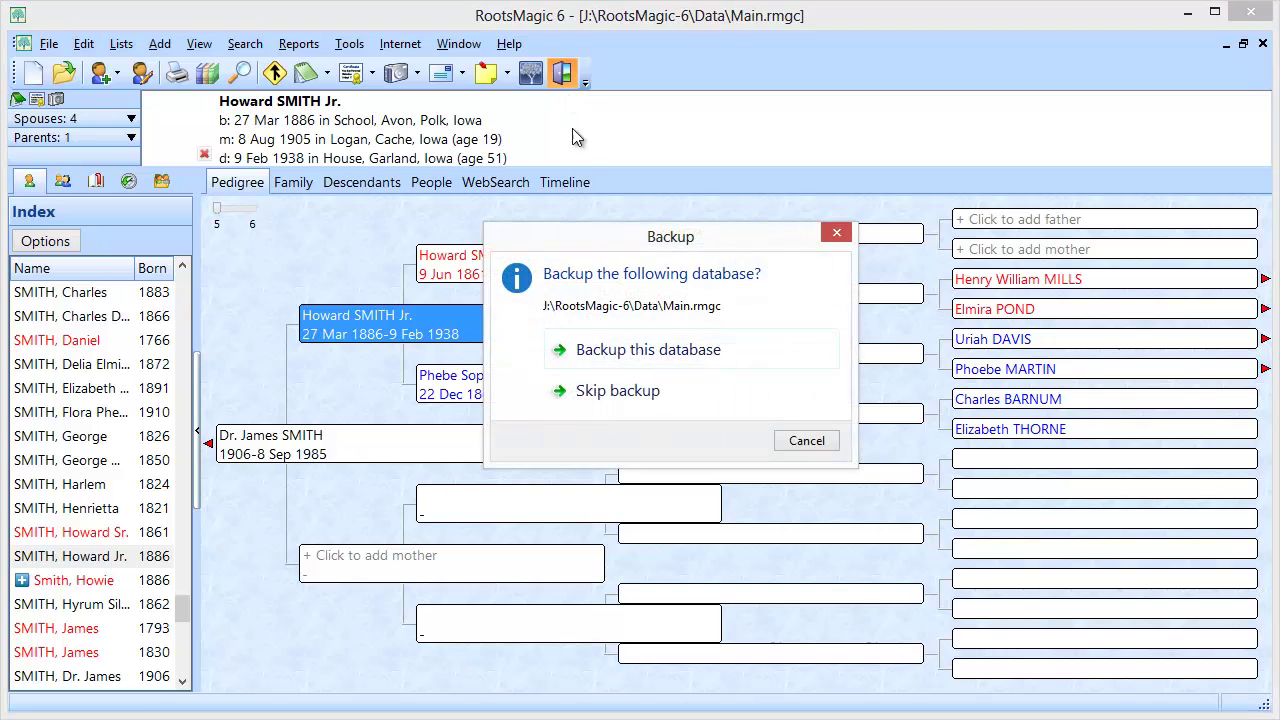
pyautogui.click(620, 392)
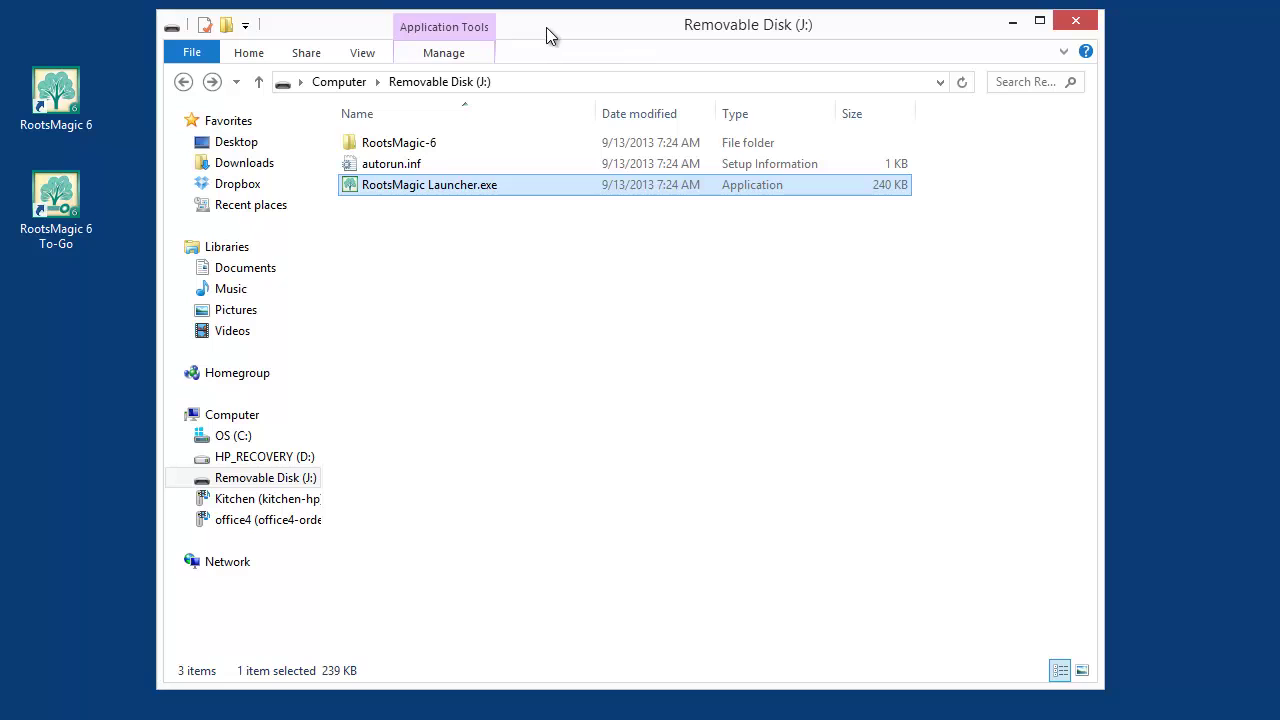
pyautogui.moveTo(546, 30); pyautogui.dragTo(1279, 28)
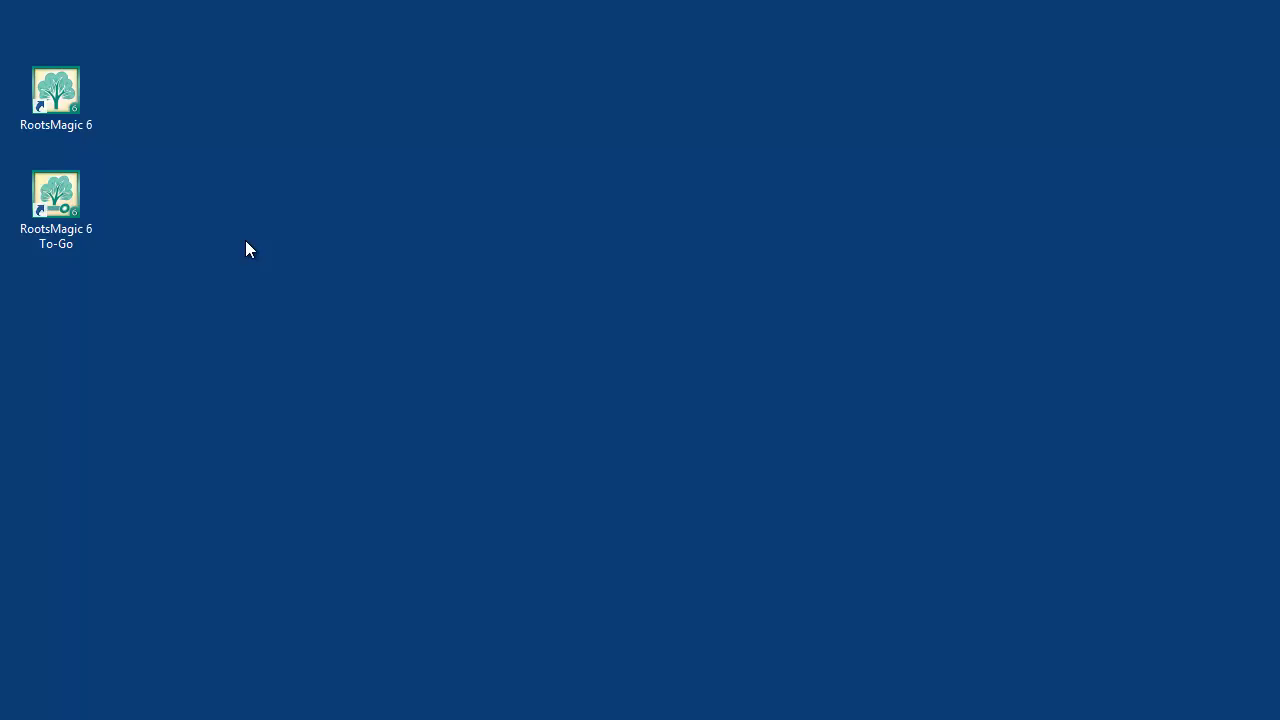
# Step: Start RootsMagic 6 To-Go again and choose Removable Disk (J:) as the removable drive
pyautogui.doubleClick(59, 212)
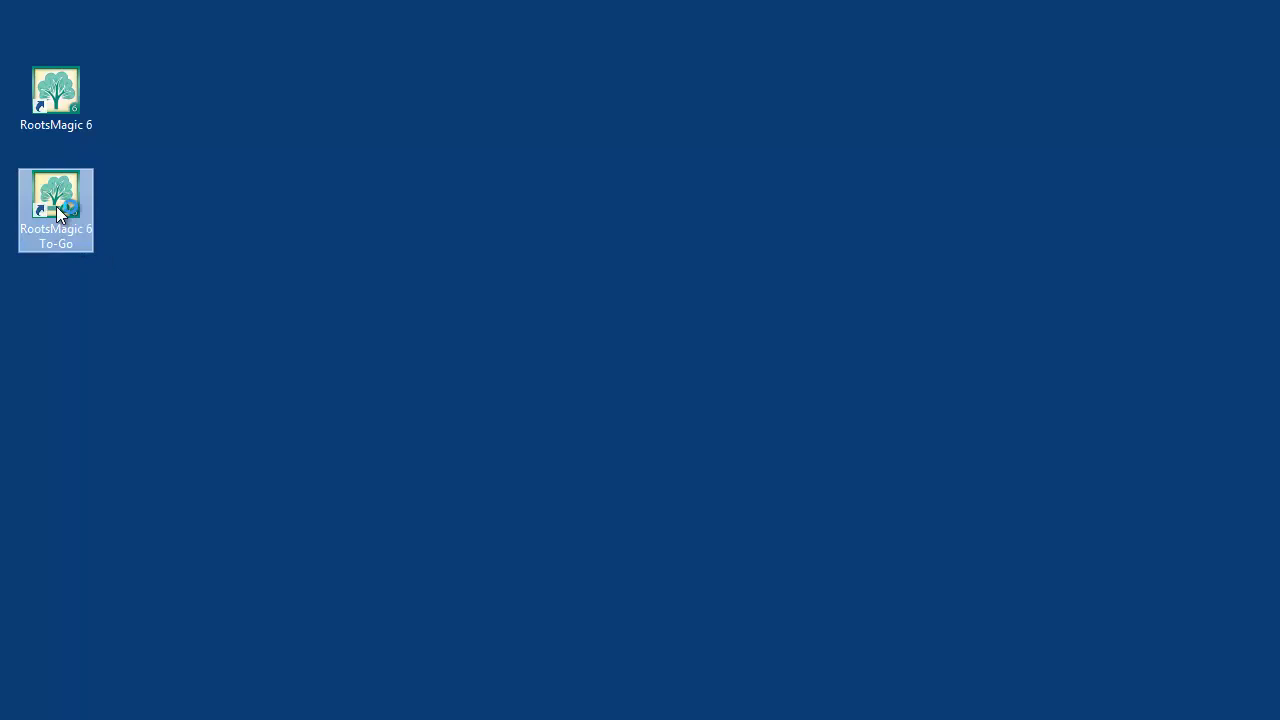
pyautogui.click(698, 310)
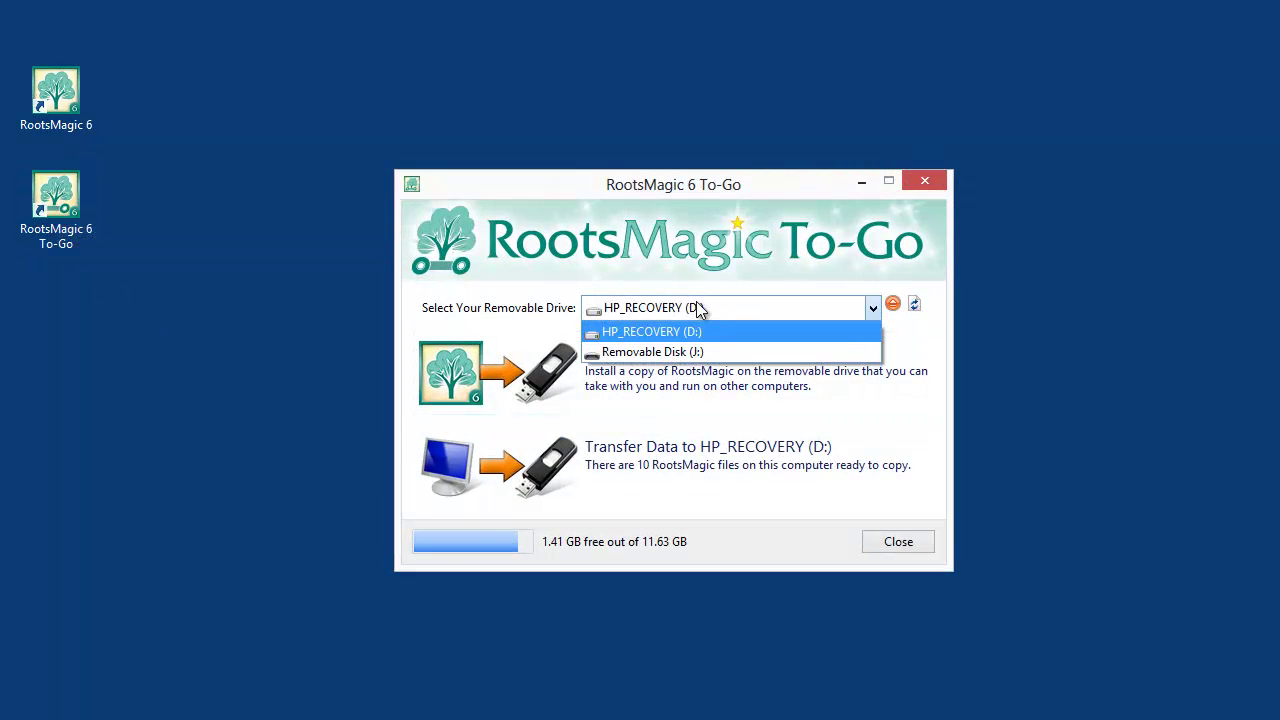
pyautogui.click(697, 352)
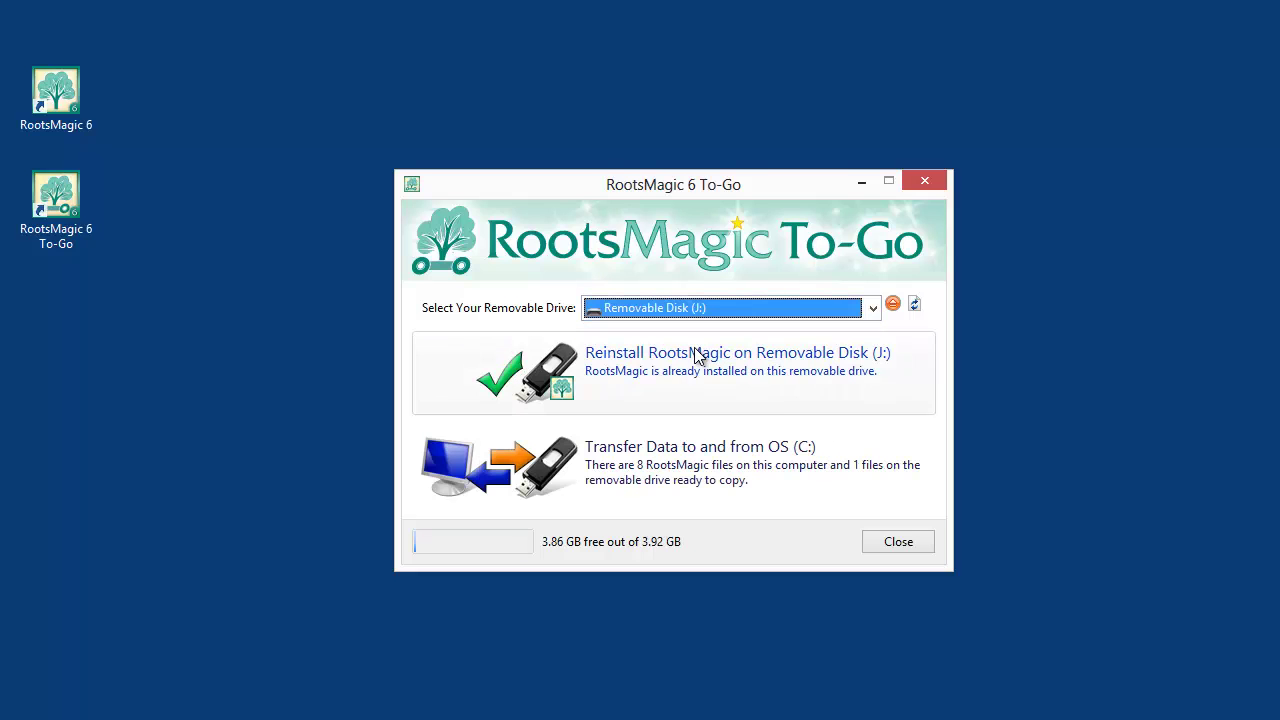
# Step: Copy Main.rmgc from Removable Disk (J:) to the computer, recheck the transfer list, and leave it without further transfers
pyautogui.click(677, 461)
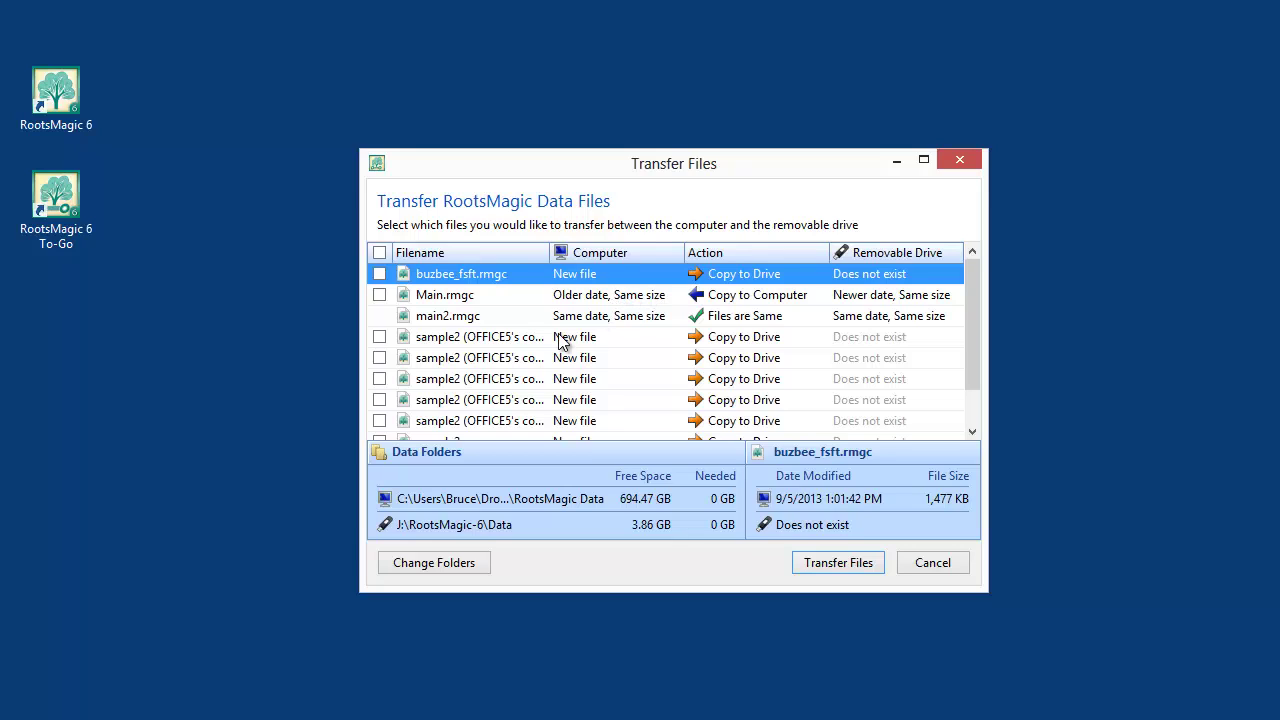
pyautogui.click(381, 302)
pyautogui.click(380, 297)
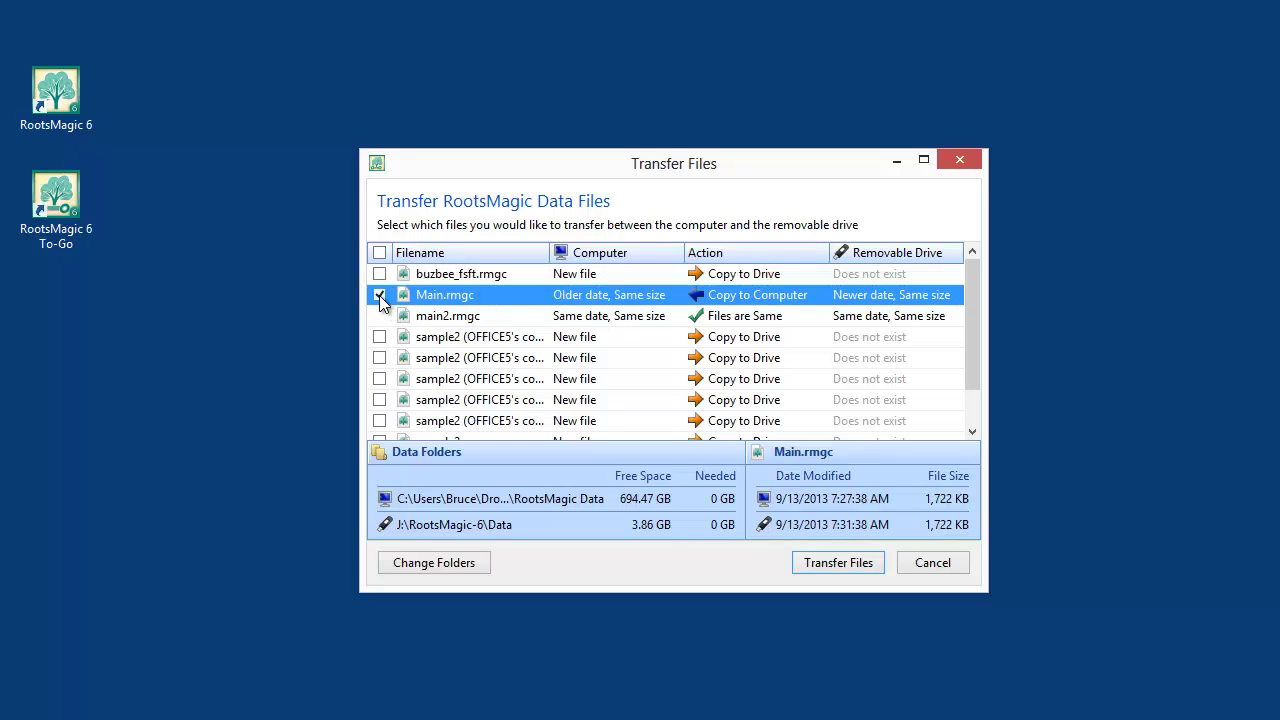
pyautogui.click(838, 563)
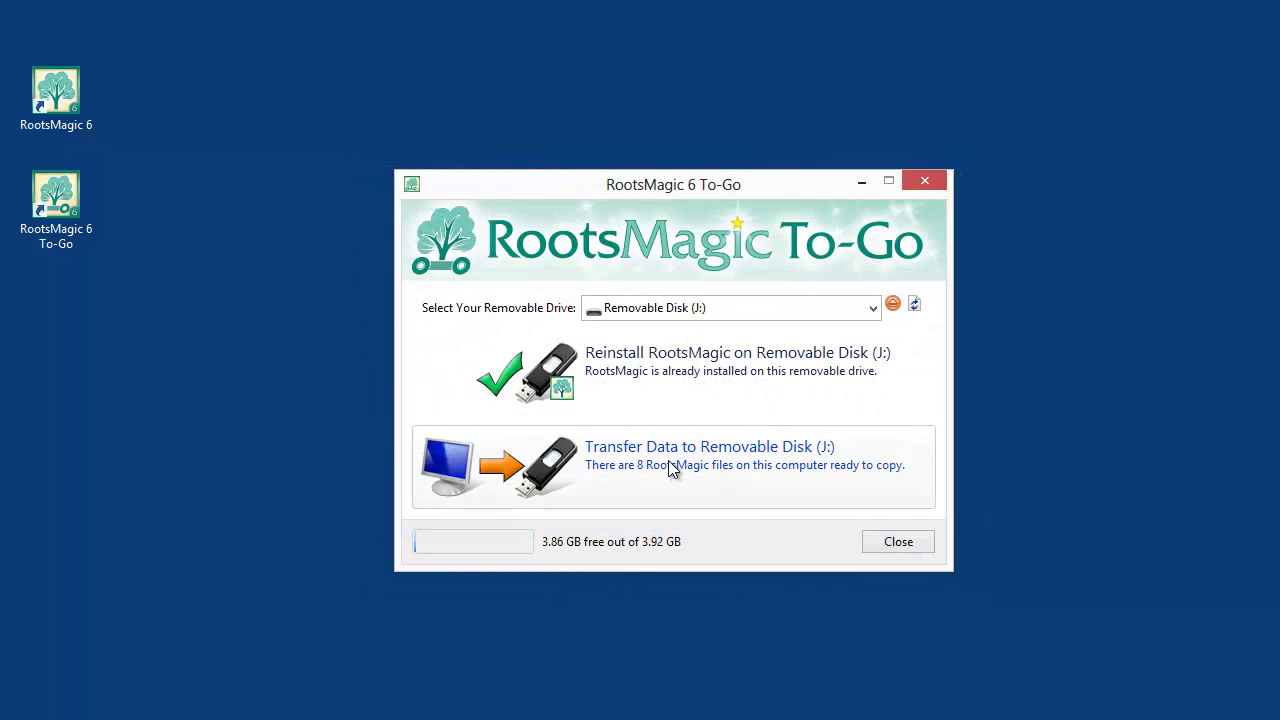
pyautogui.click(672, 470)
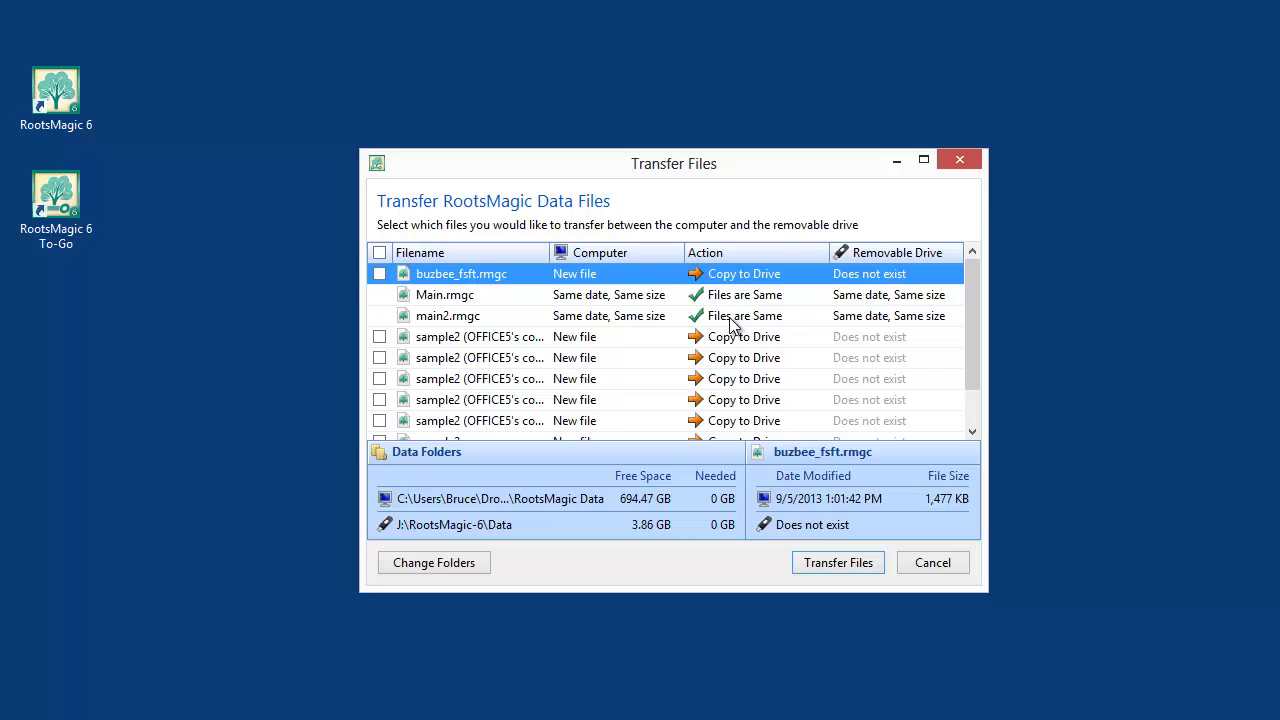
pyautogui.click(927, 562)
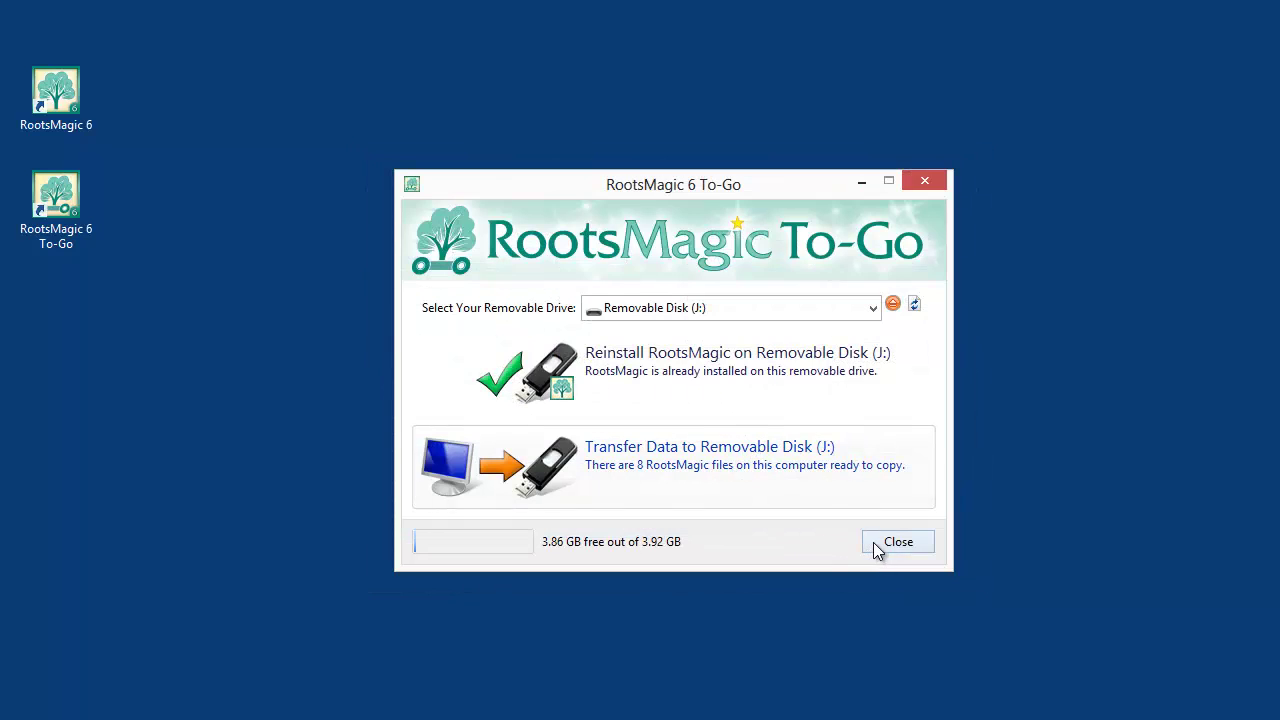
# Step: Switch from RootsMagic 6 To-Go to RootsMagic 6 on the computer and check the nickname in the record of the pedigree root person's father
pyautogui.click(878, 542)
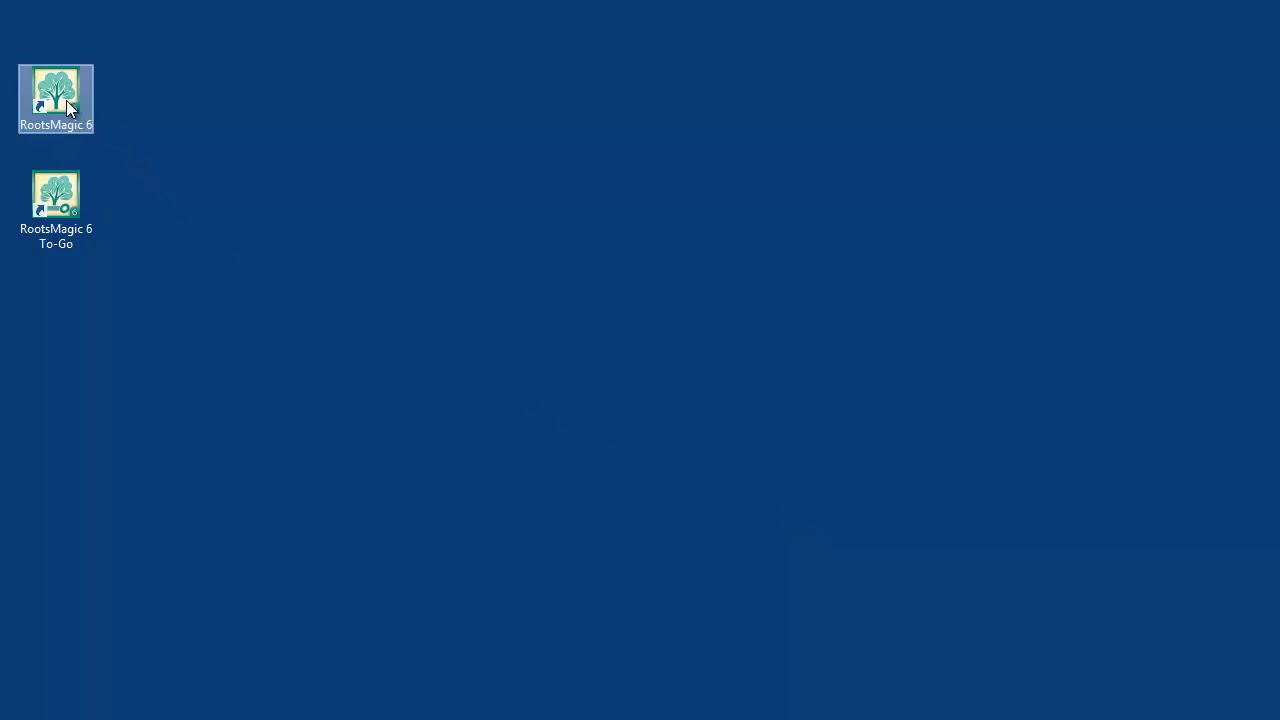
pyautogui.doubleClick(70, 108)
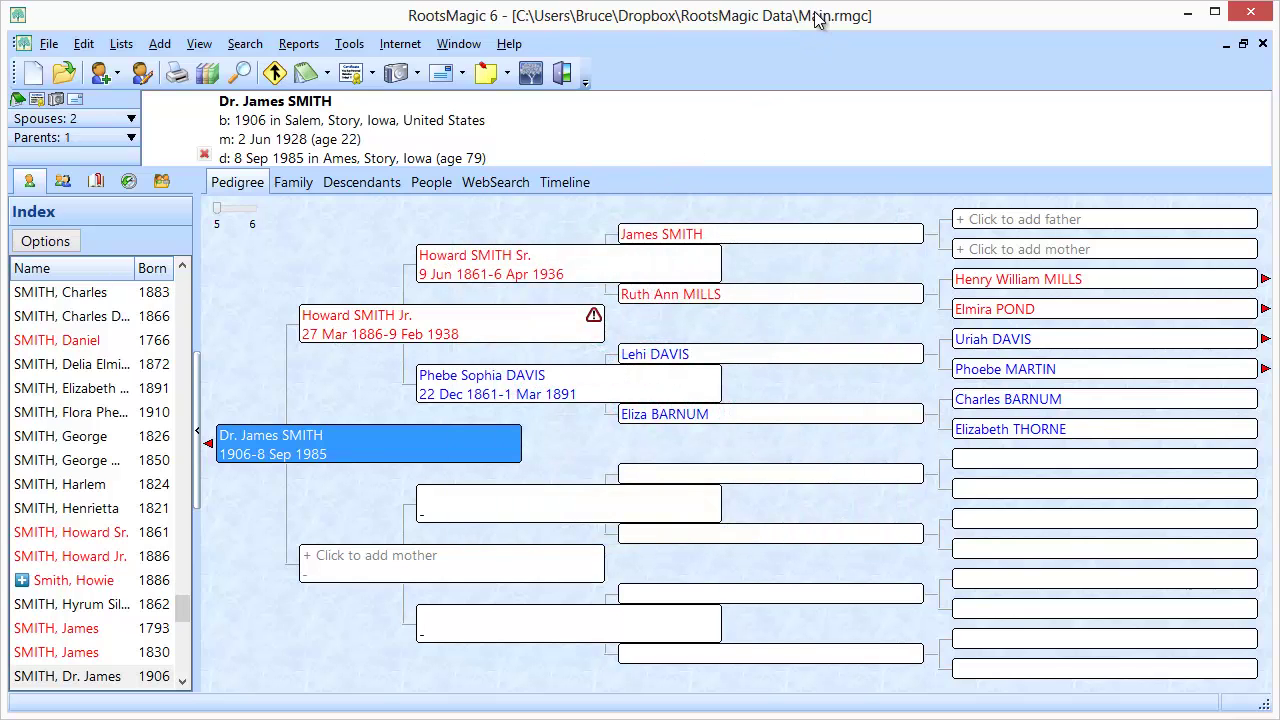
pyautogui.click(488, 324)
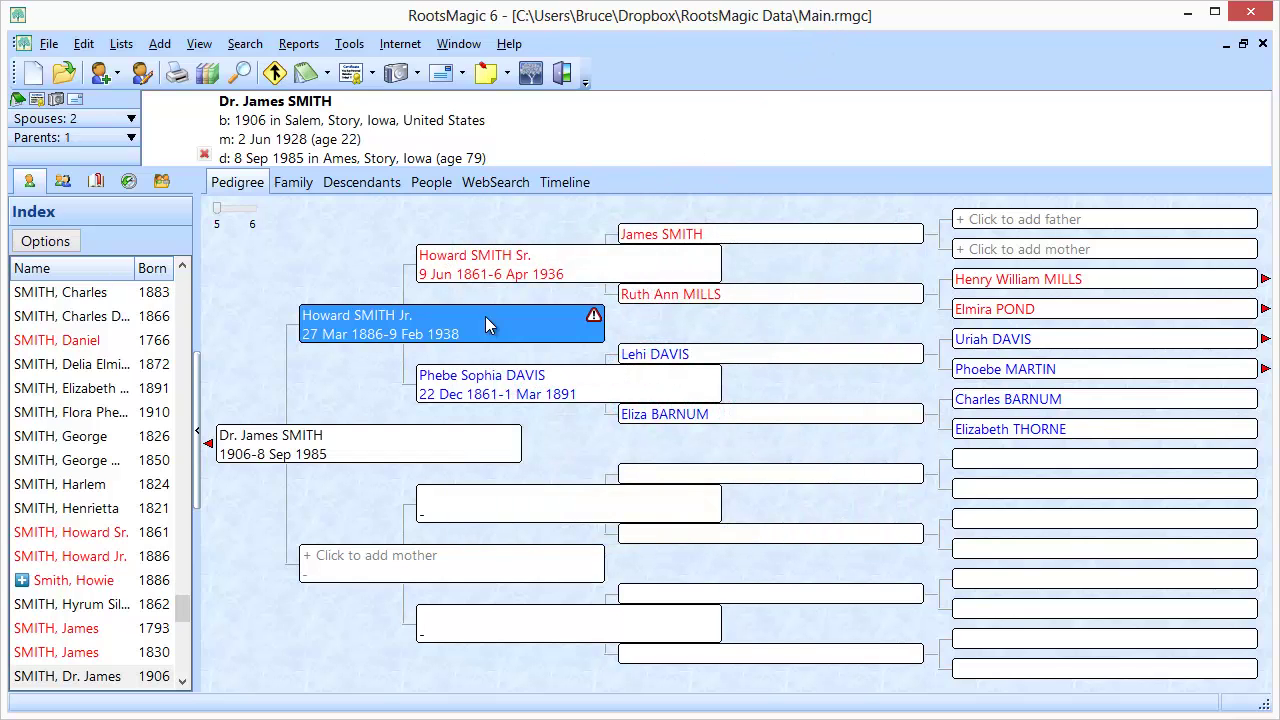
pyautogui.doubleClick(485, 316)
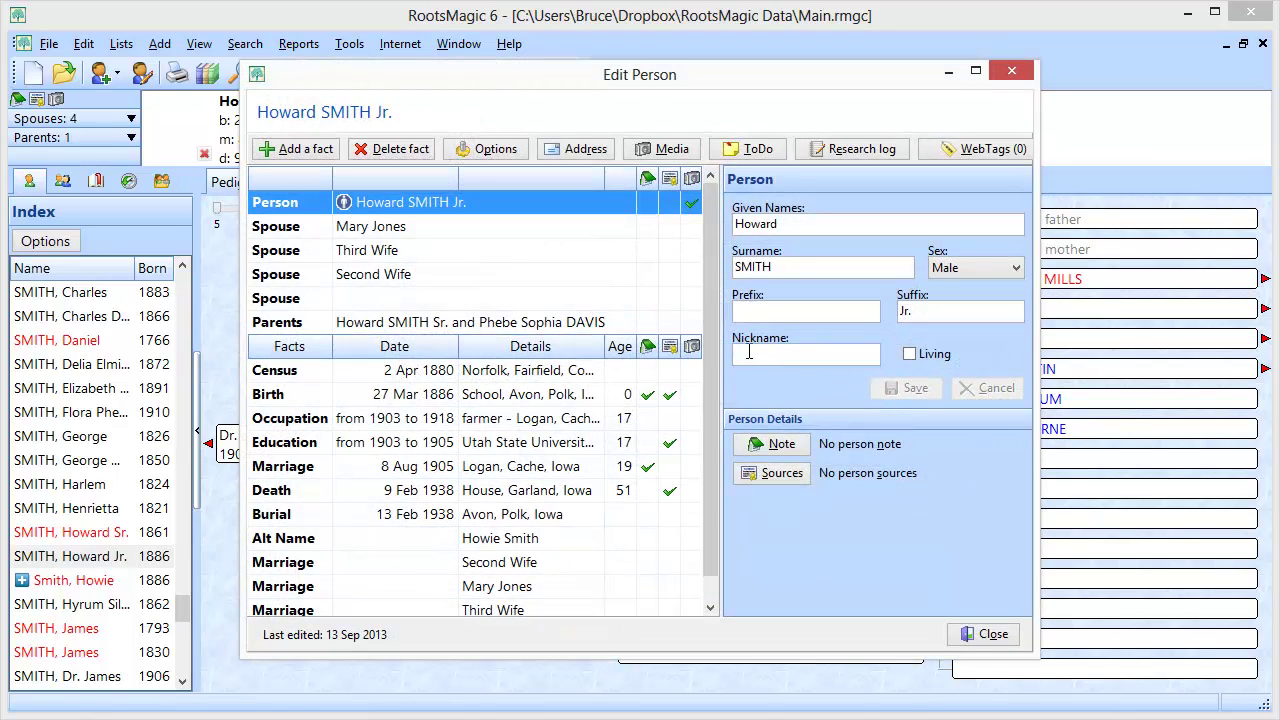
pyautogui.click(985, 634)
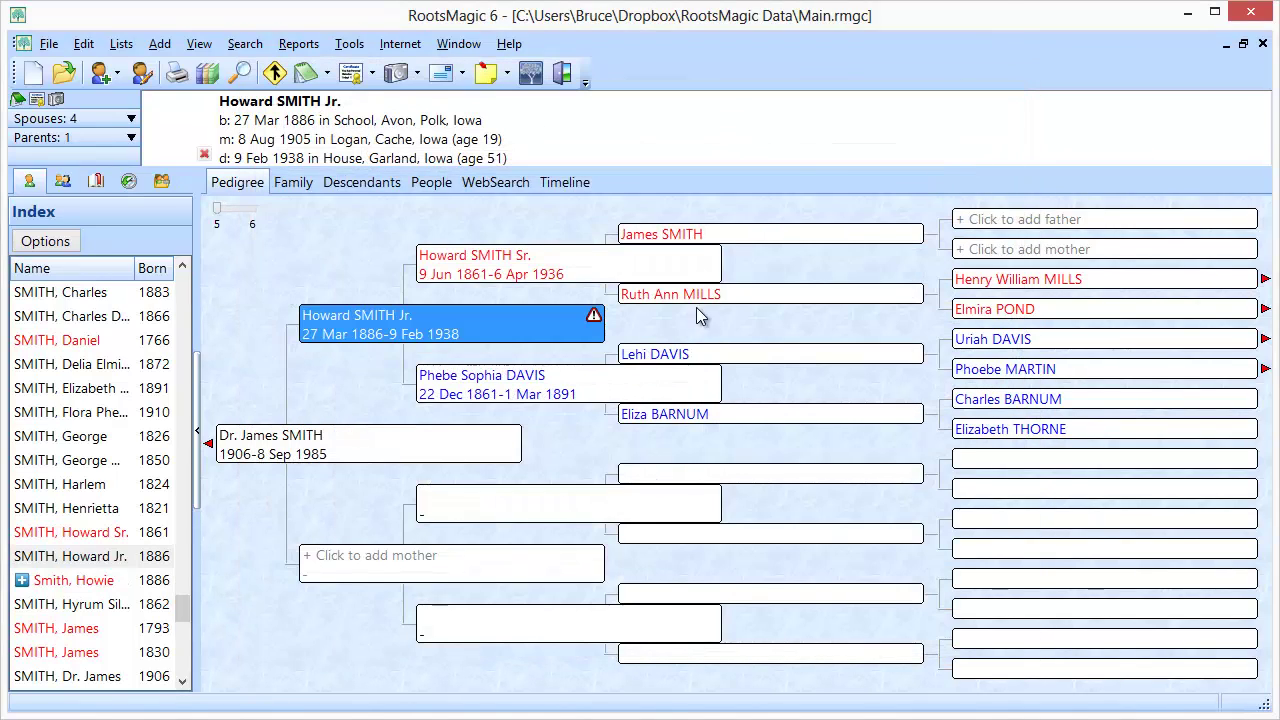
# Step: Exit RootsMagic 6 and restart RootsMagic 6 To-Go with Removable Disk (J:) as the removable drive
pyautogui.click(567, 78)
pyautogui.click(596, 392)
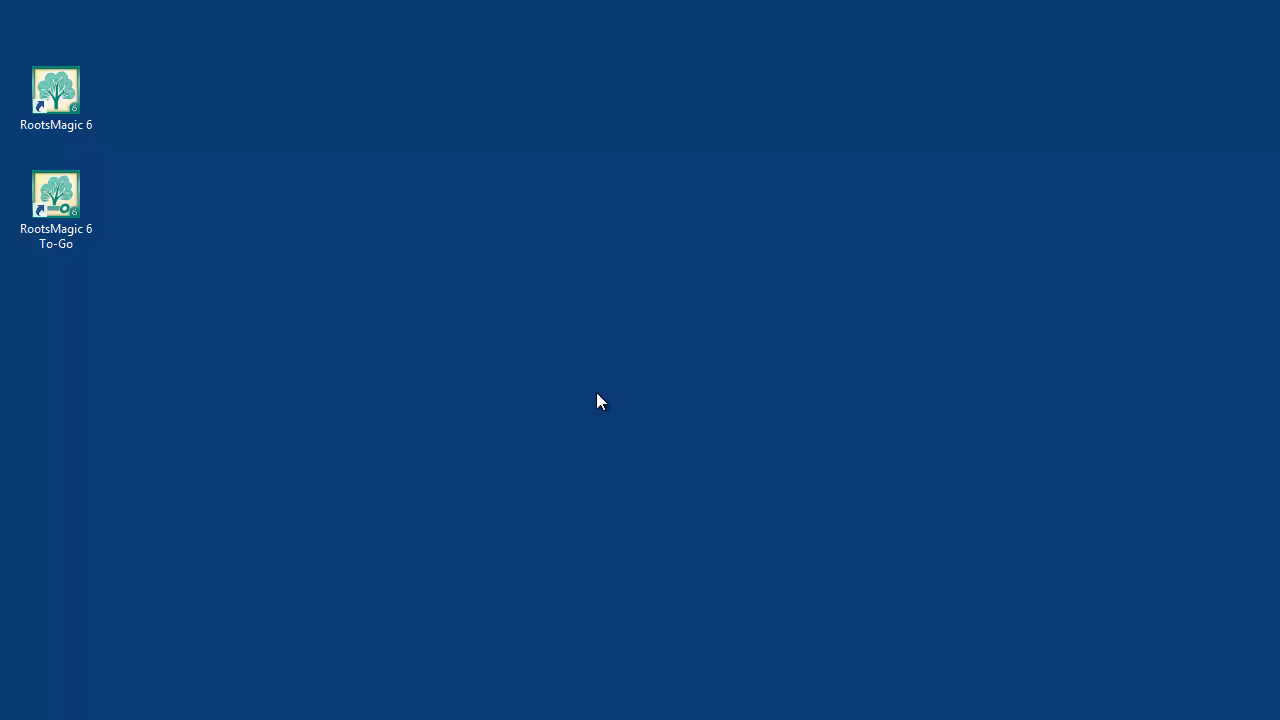
pyautogui.doubleClick(71, 206)
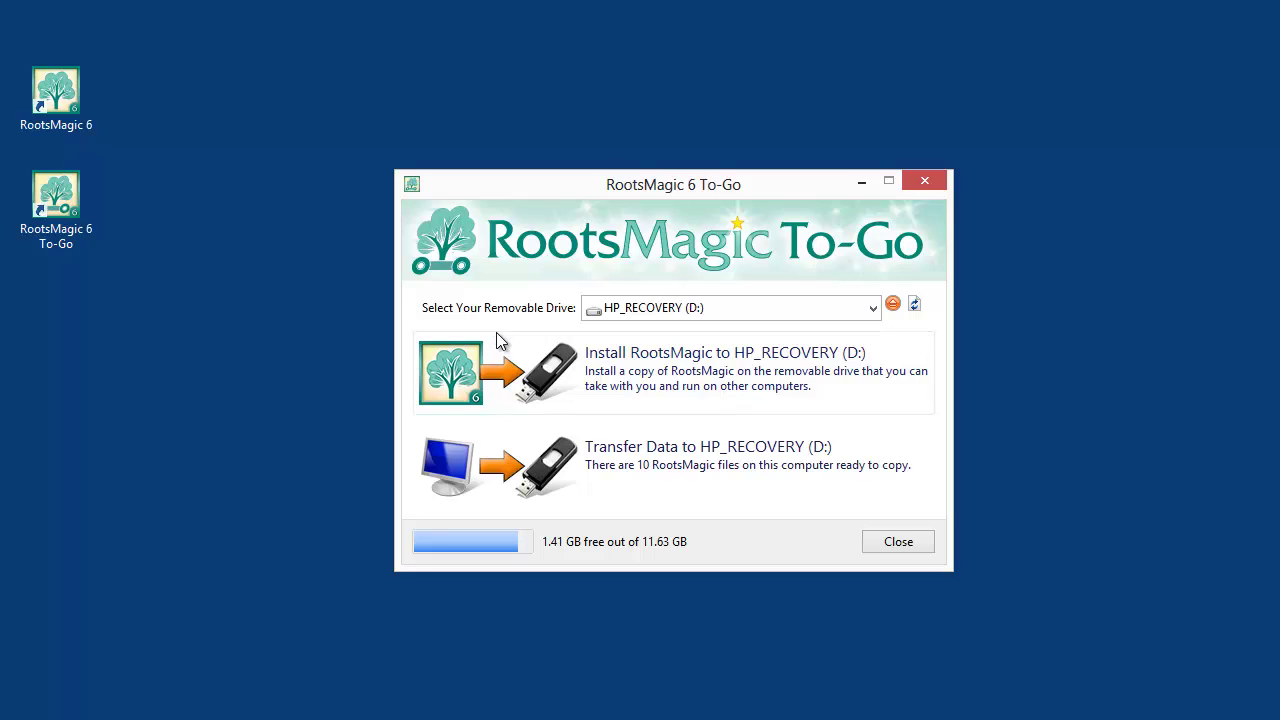
pyautogui.click(665, 314)
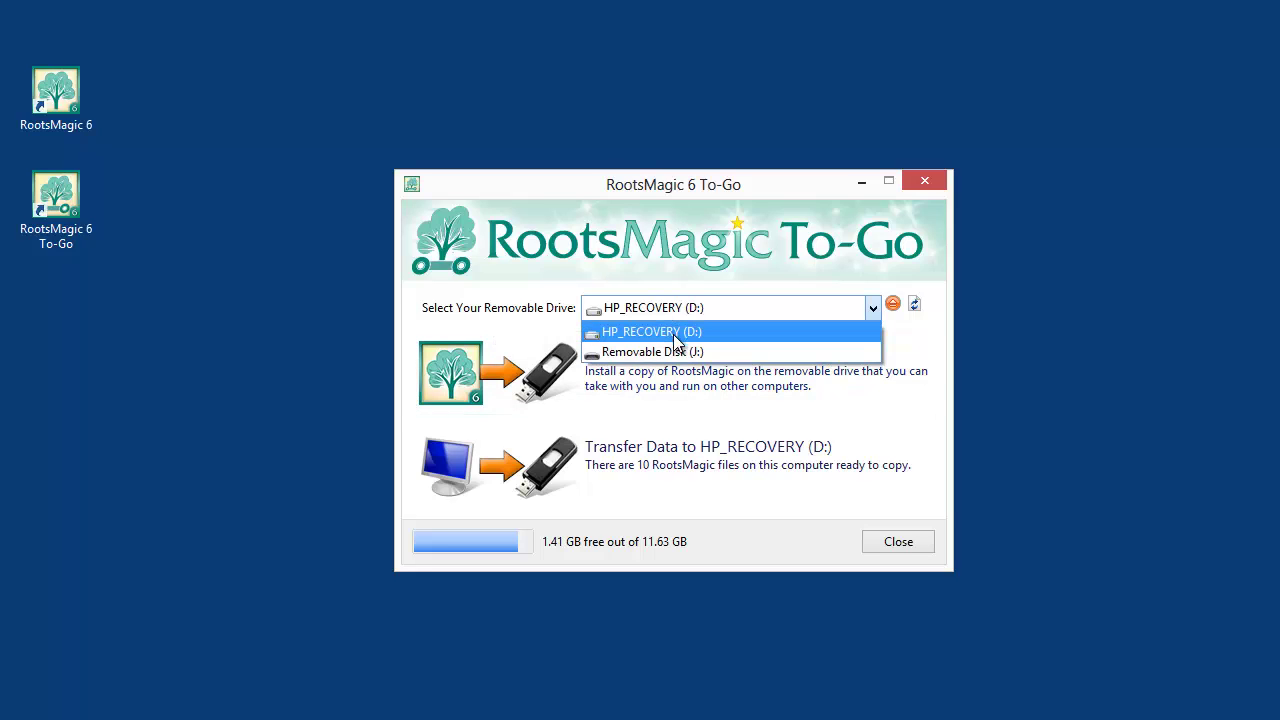
pyautogui.click(680, 355)
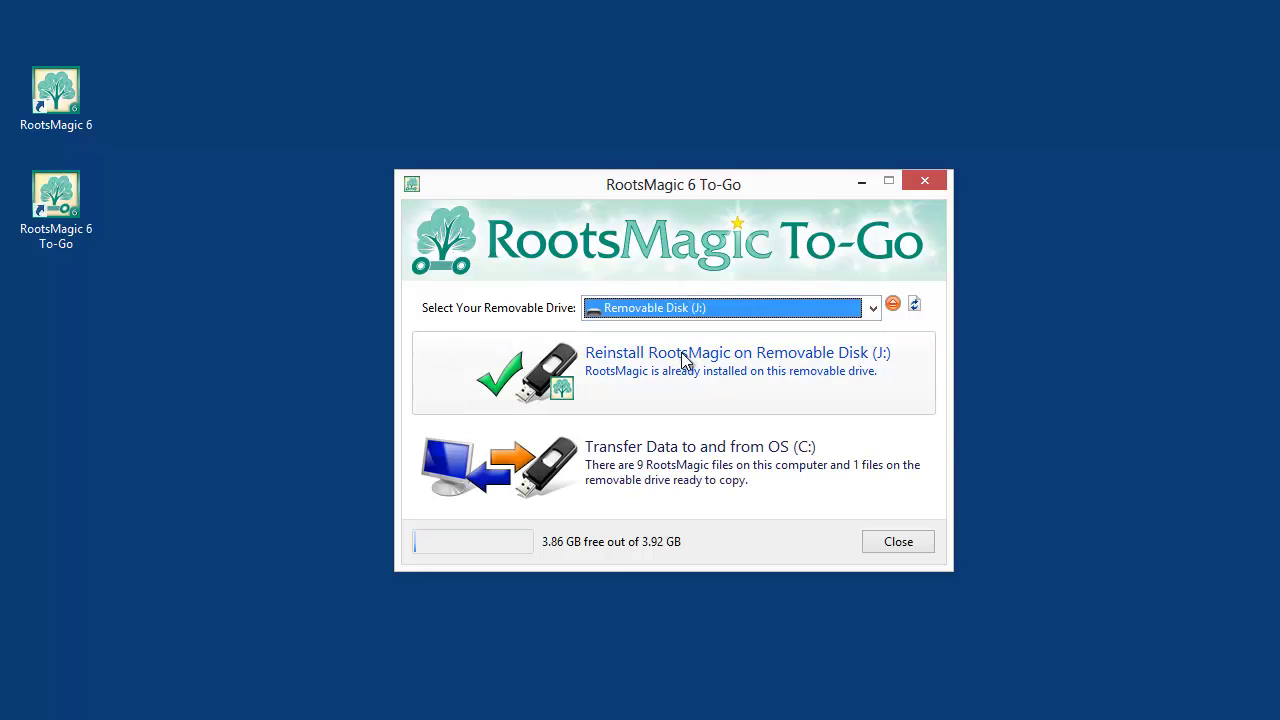